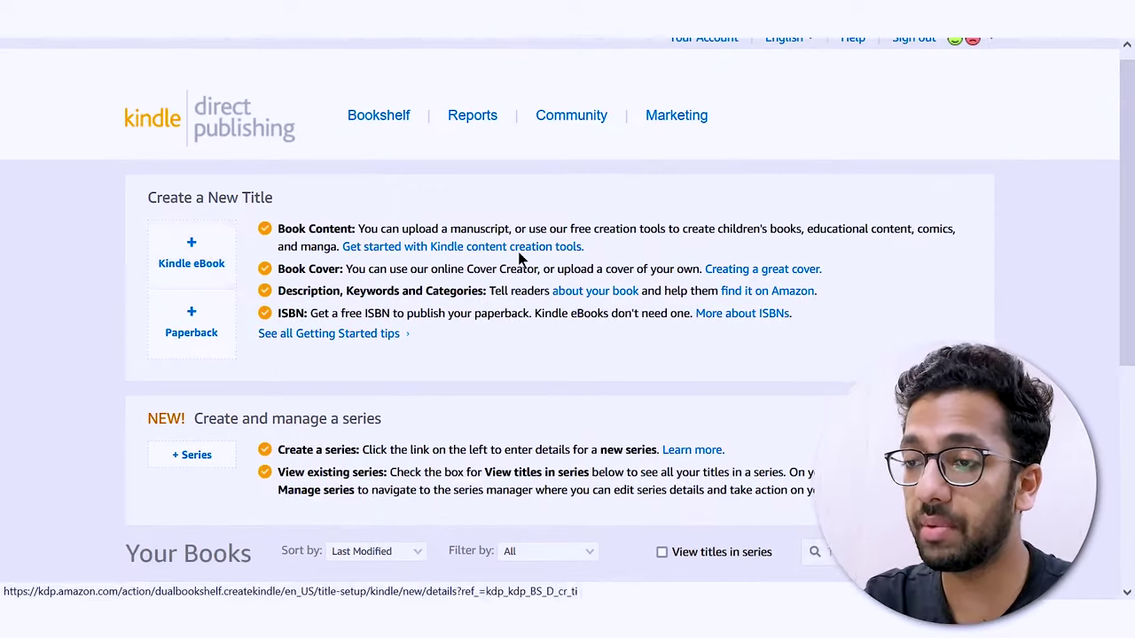
# - Start a new Kindle eBook title and open its Details form
pyautogui.click(222, 266)
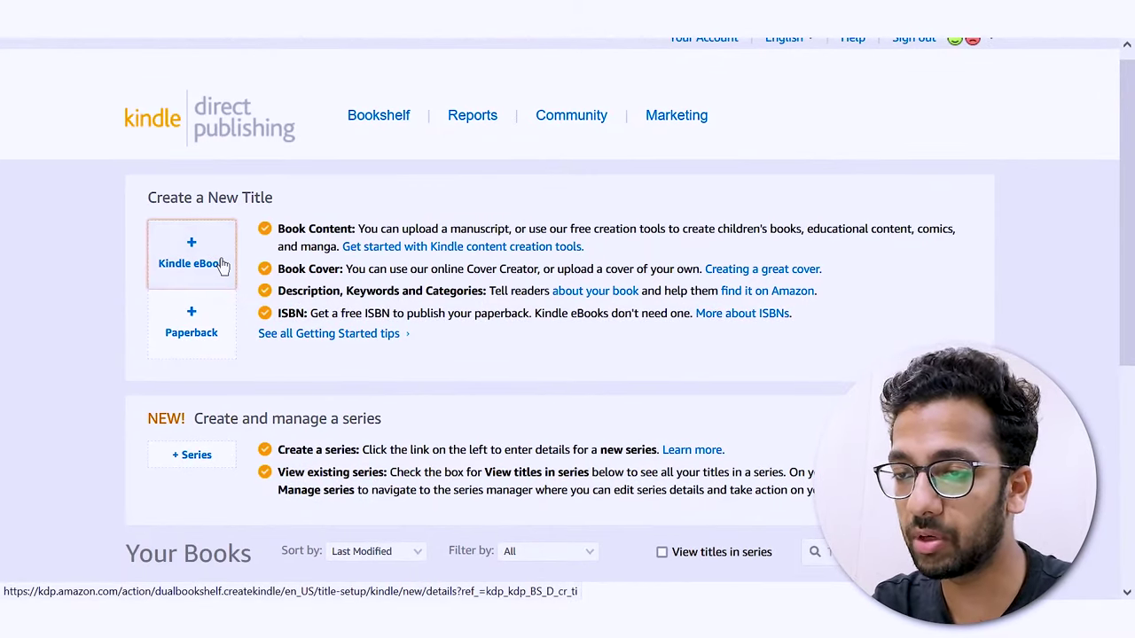
pyautogui.click(218, 248)
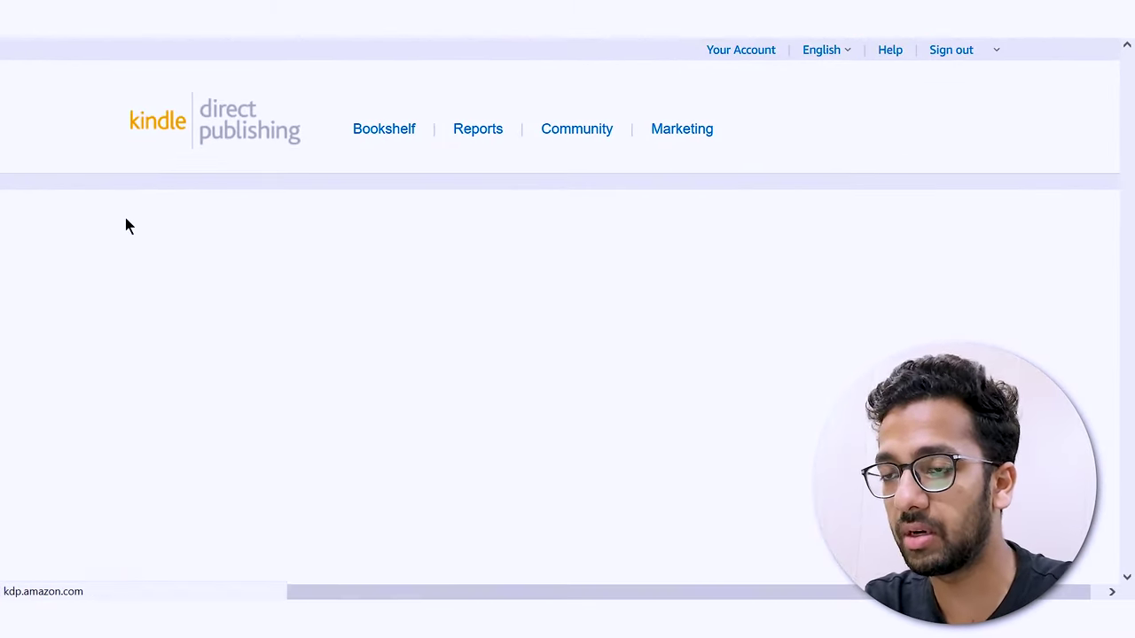
pyautogui.scroll(-3, 125, 223)
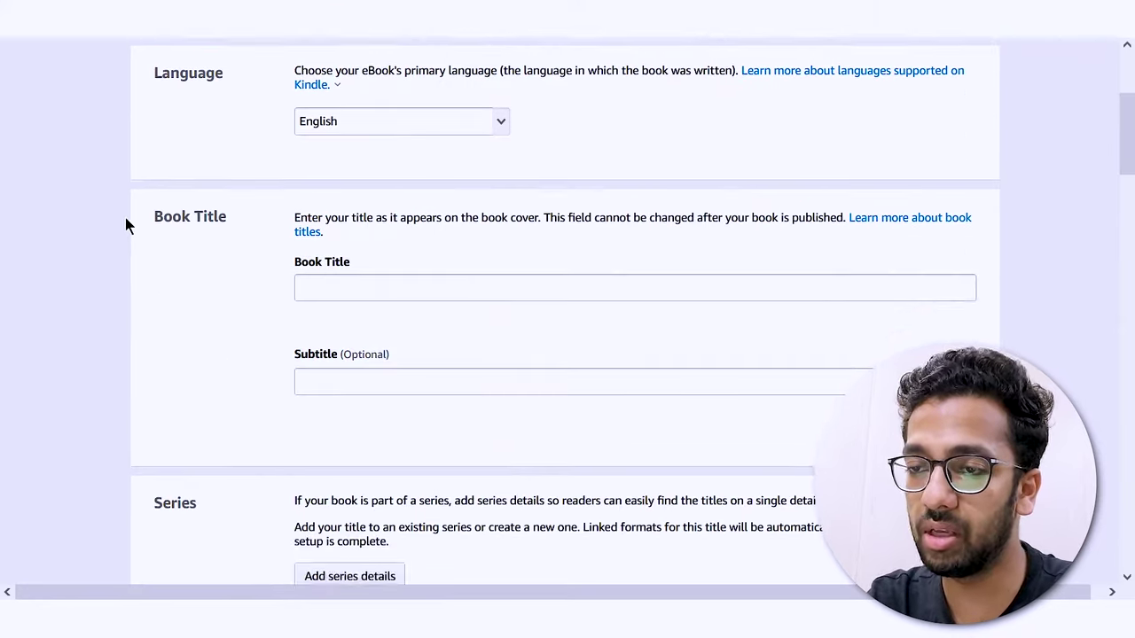
pyautogui.scroll(2, 431, 243)
# - Keep English as the book's language and place the cursor in the Book Title field
pyautogui.click(436, 247)
pyautogui.click(501, 248)
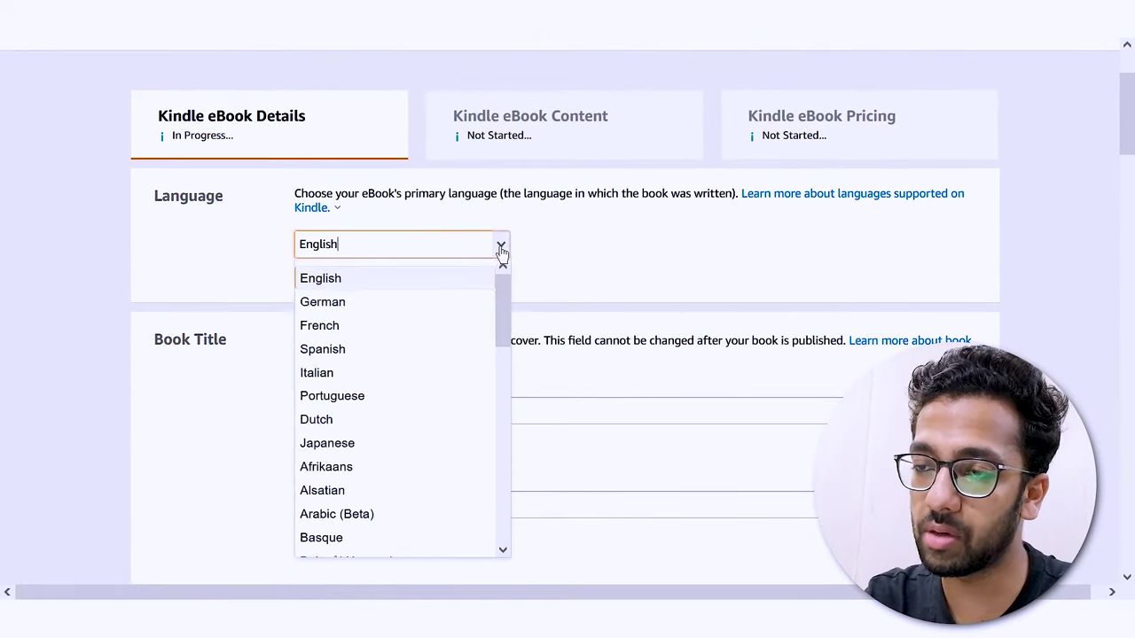
pyautogui.scroll(-5, 445, 350)
pyautogui.scroll(-3, 443, 357)
pyautogui.scroll(-5, 373, 279)
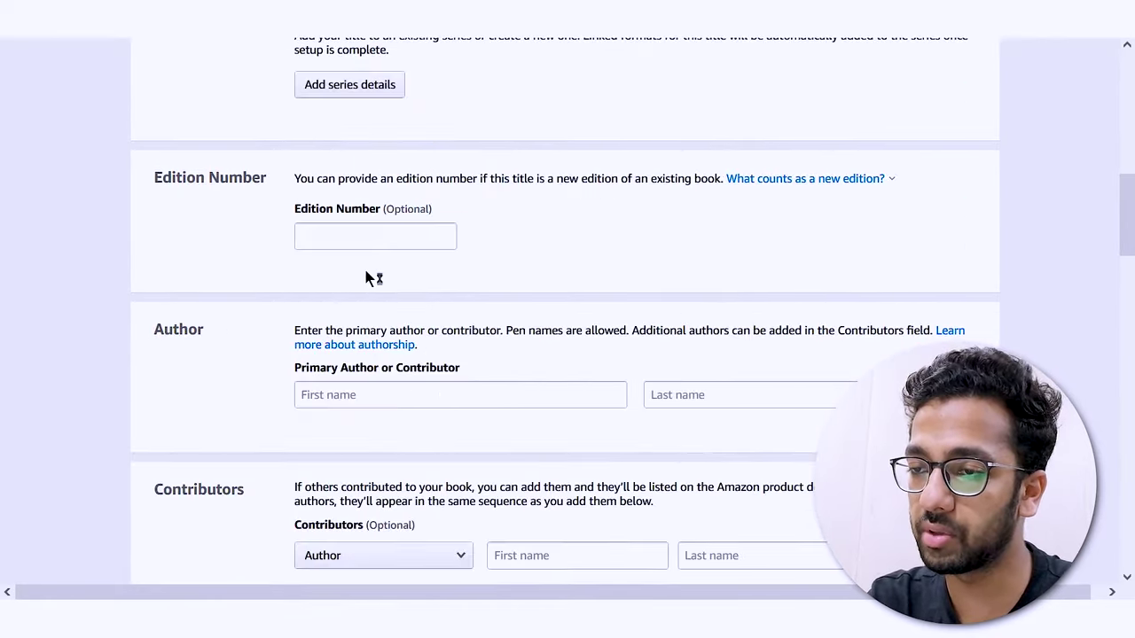
pyautogui.scroll(5, 281, 257)
pyautogui.click(290, 212)
pyautogui.scroll(3, 290, 213)
pyautogui.scroll(-3, 233, 304)
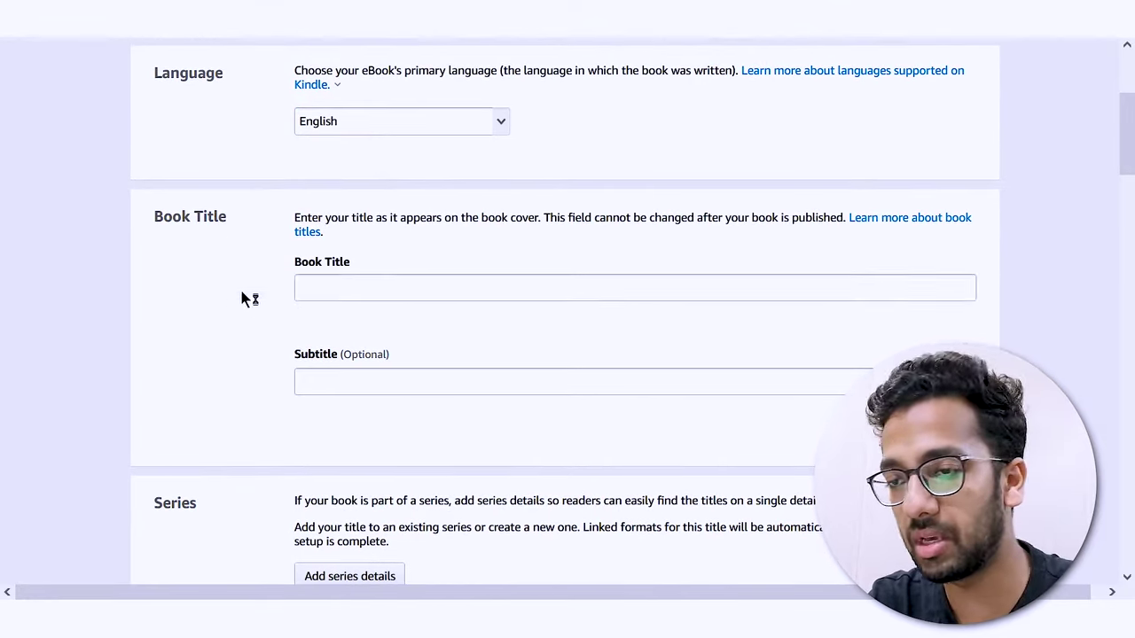
pyautogui.click(390, 295)
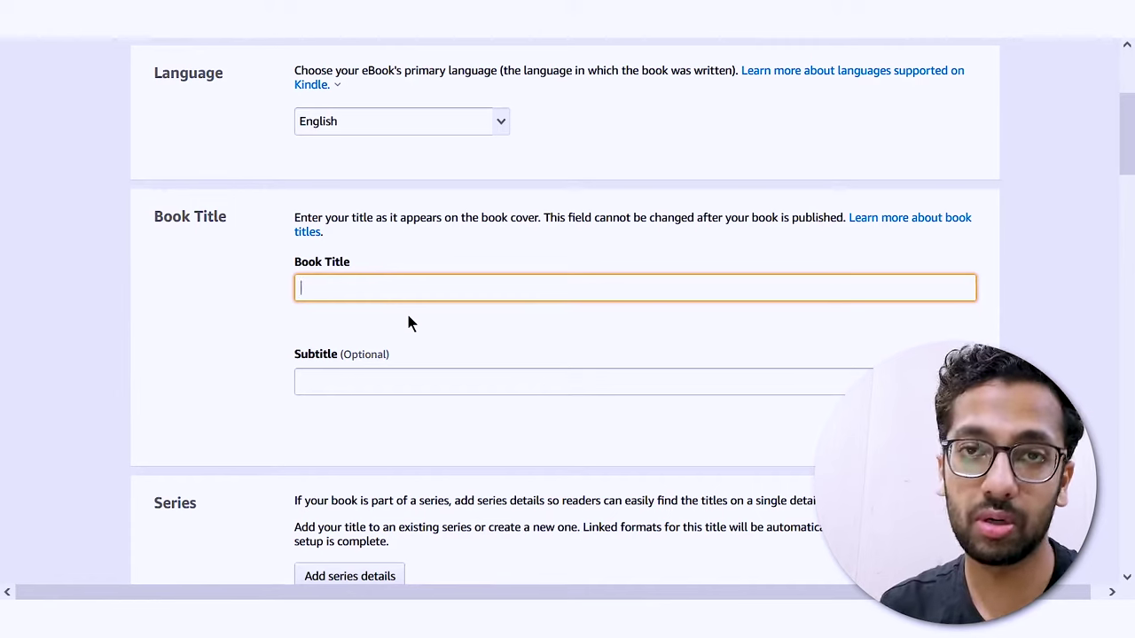
# - Enter 'Random book title' as the Book Title
pyautogui.write('Random book title')
pyautogui.scroll(-3, 311, 331)
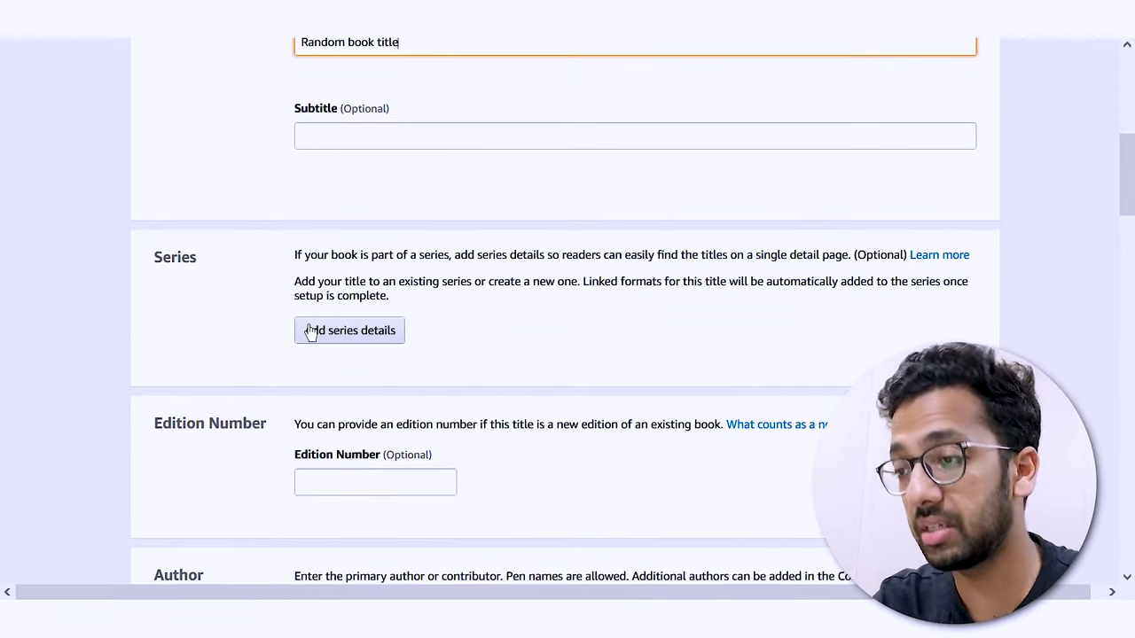
pyautogui.scroll(-1, 285, 330)
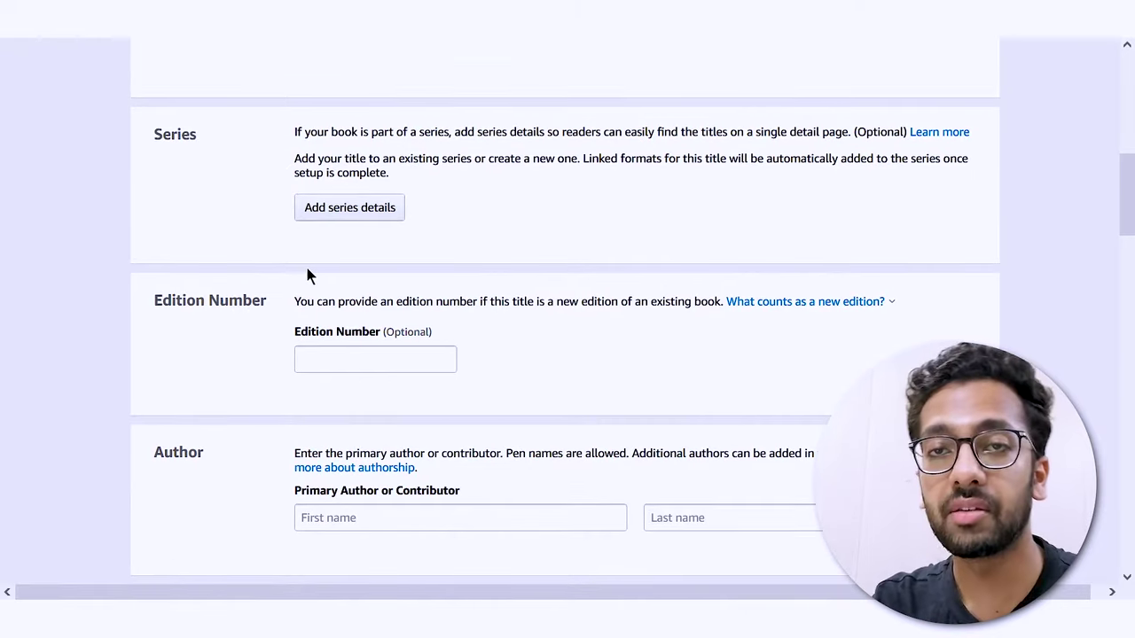
# - Open the series details, then close them without adding a series
pyautogui.click(361, 214)
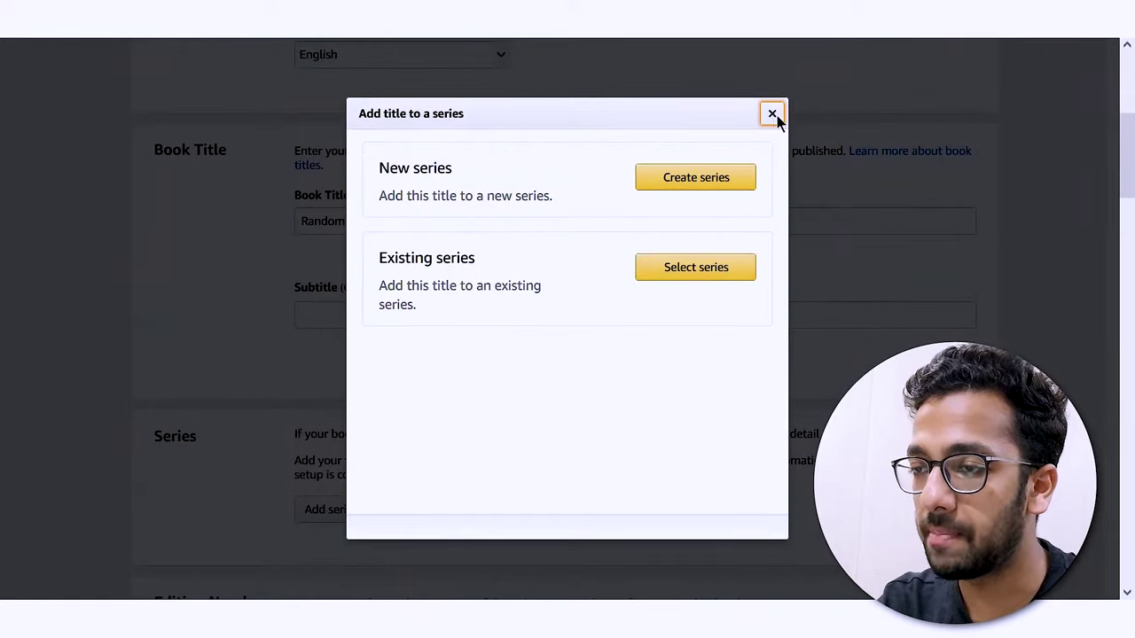
pyautogui.click(772, 115)
pyautogui.scroll(-5, 311, 258)
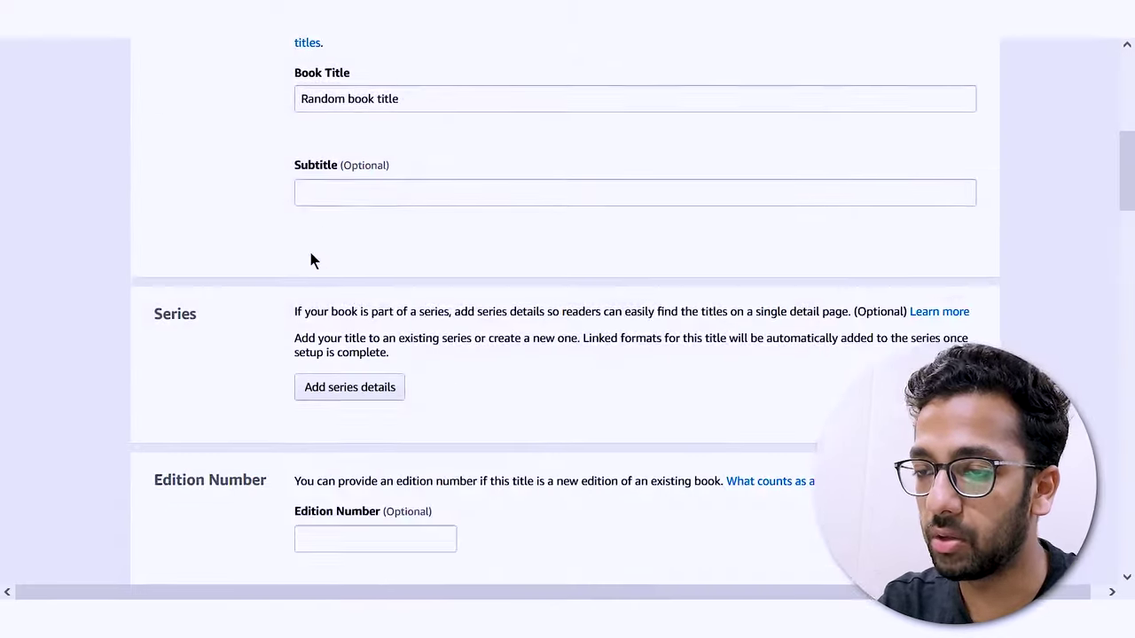
pyautogui.moveTo(171, 357); pyautogui.dragTo(296, 365)
pyautogui.click(245, 382)
pyautogui.scroll(-2, 261, 373)
pyautogui.scroll(-1, 263, 377)
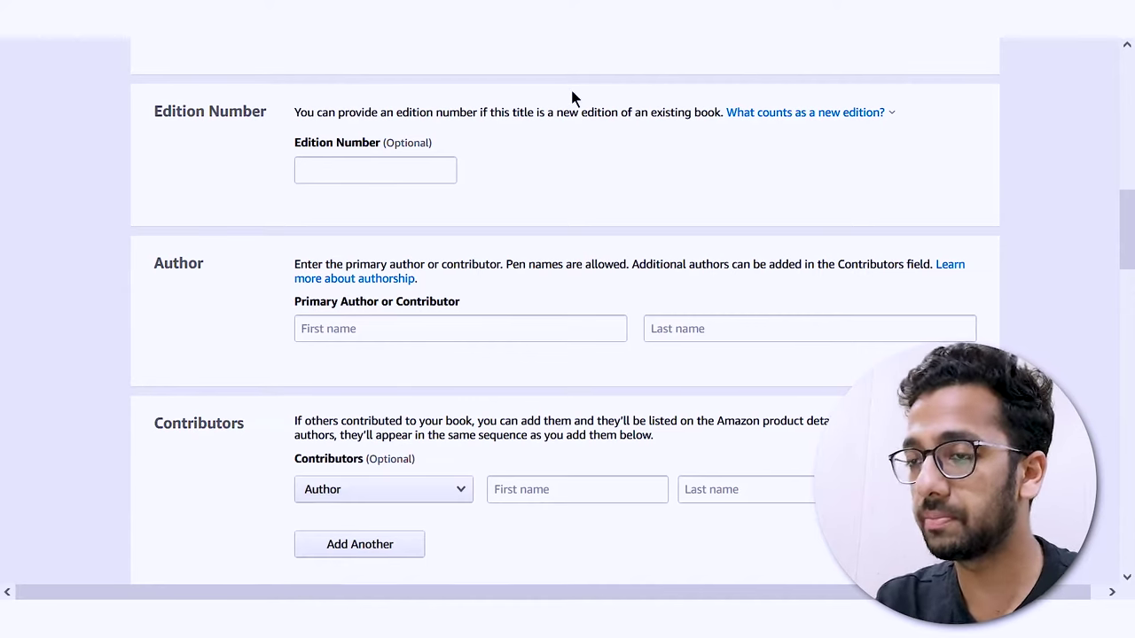
# - Fill in the primary author's first and last name fields, then move on to the Description
pyautogui.scroll(-3, 221, 198)
pyautogui.scroll(1, 431, 219)
pyautogui.click(433, 206)
pyautogui.write('Priyanshu')
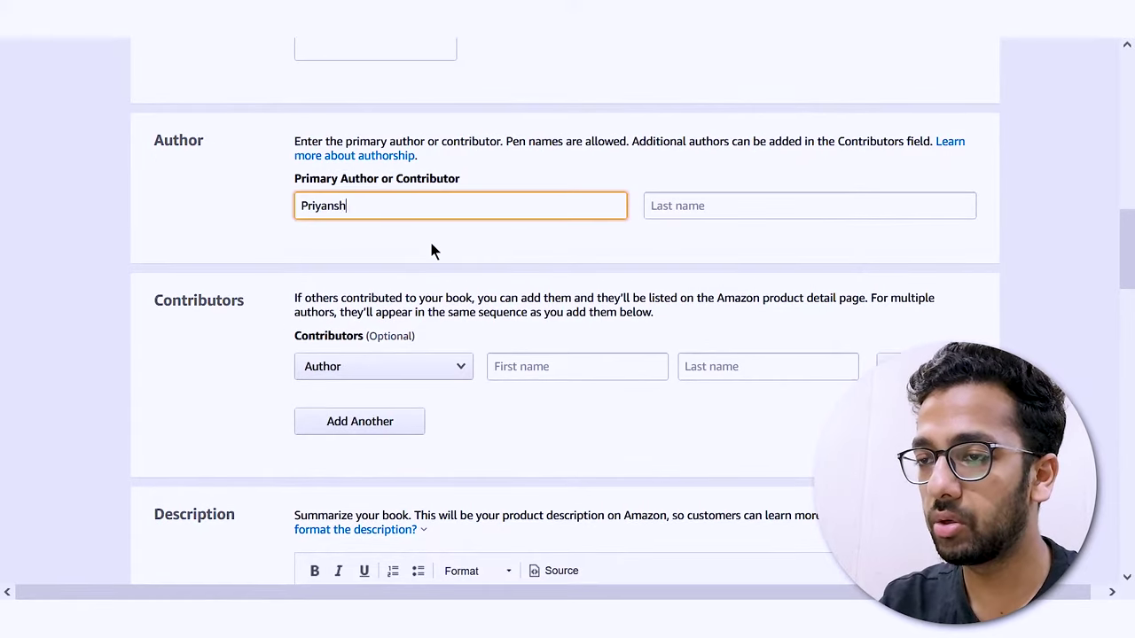
pyautogui.click(685, 212)
pyautogui.write('Chauhan')
pyautogui.scroll(-1, 421, 194)
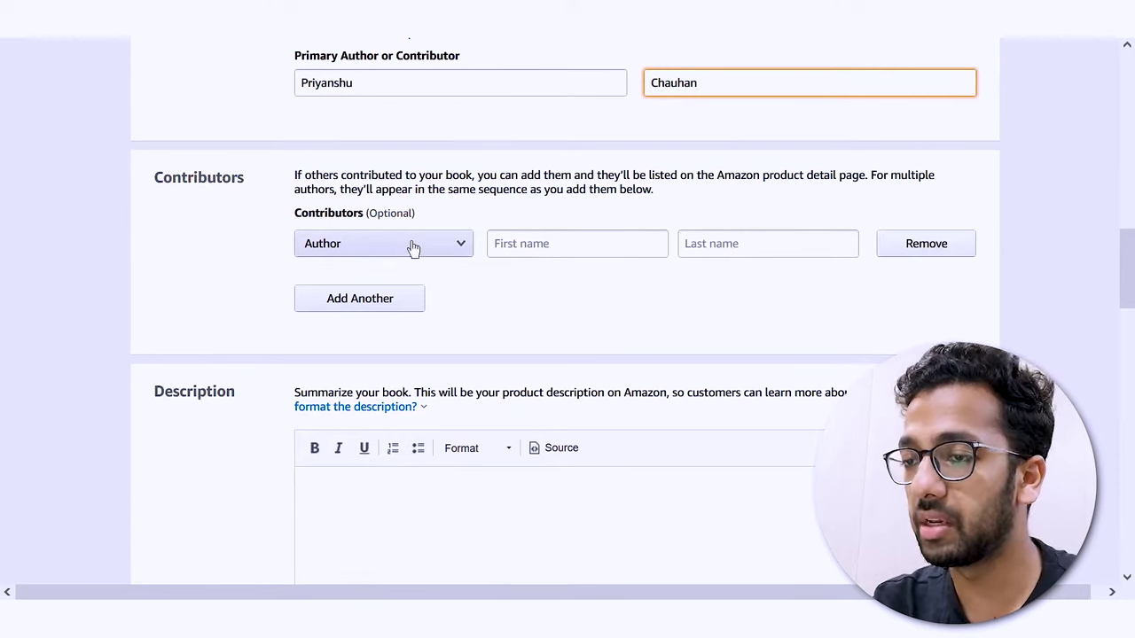
pyautogui.click(345, 214)
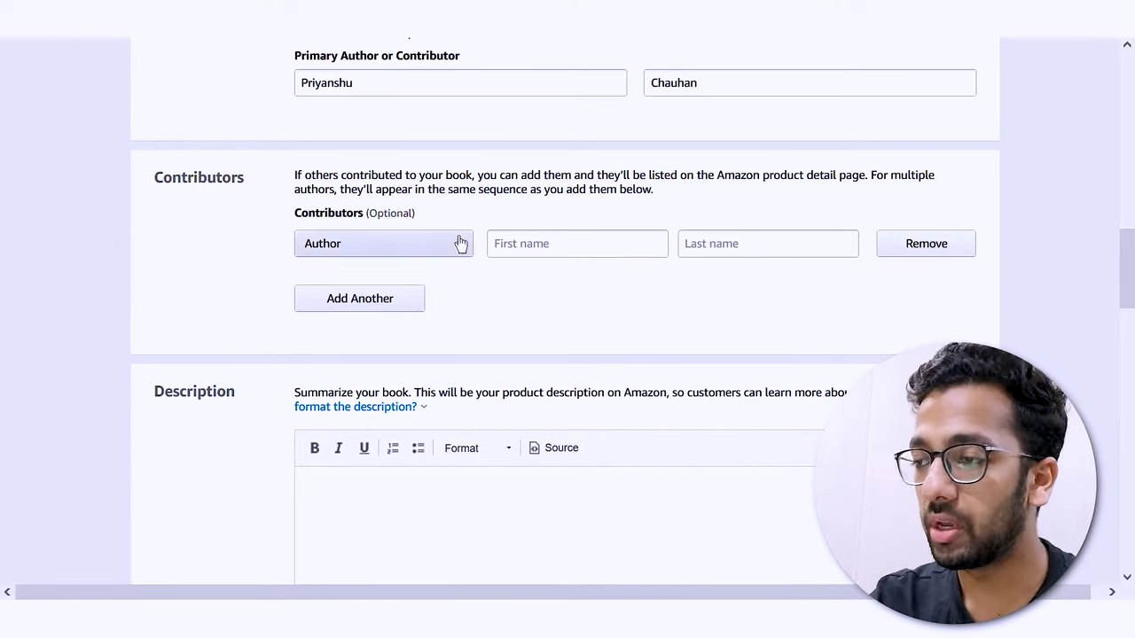
pyautogui.scroll(-1, 522, 317)
pyautogui.scroll(1, 523, 257)
pyautogui.scroll(-3, 524, 230)
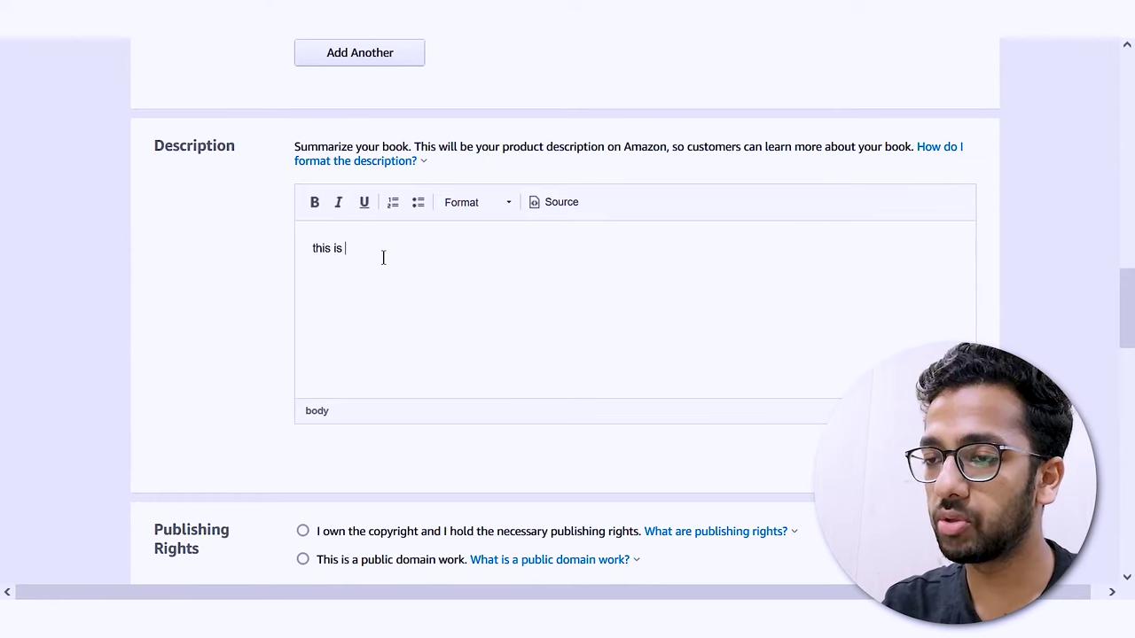
# - Declare that you own the book's copyright after reviewing the public domain explanation
pyautogui.scroll(-3, 244, 302)
pyautogui.click(303, 285)
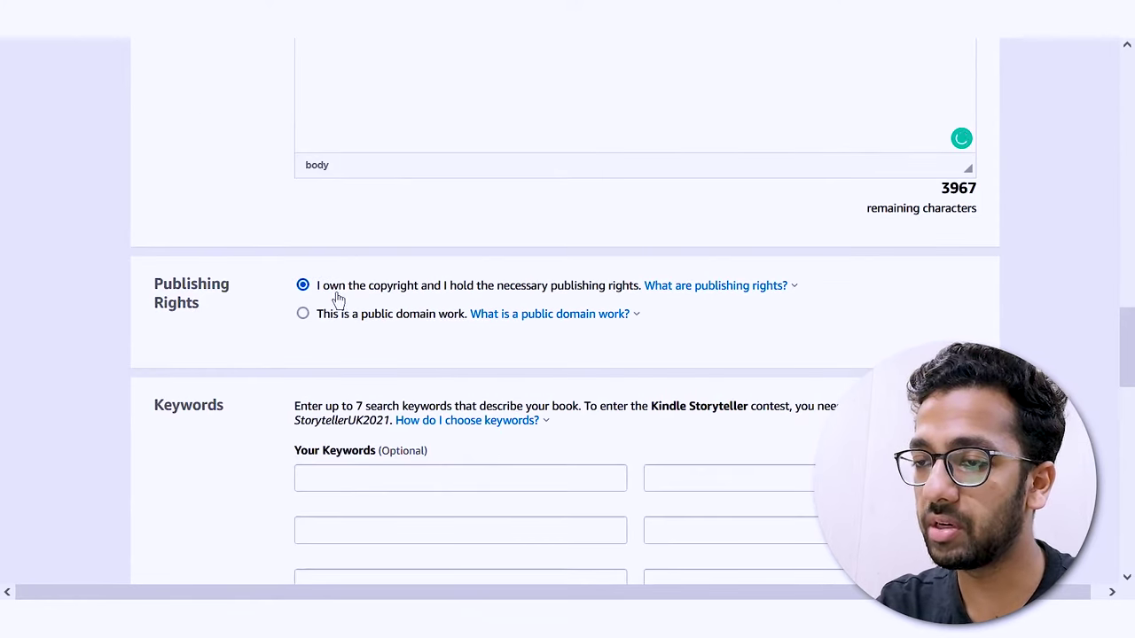
pyautogui.moveTo(337, 294); pyautogui.dragTo(580, 302)
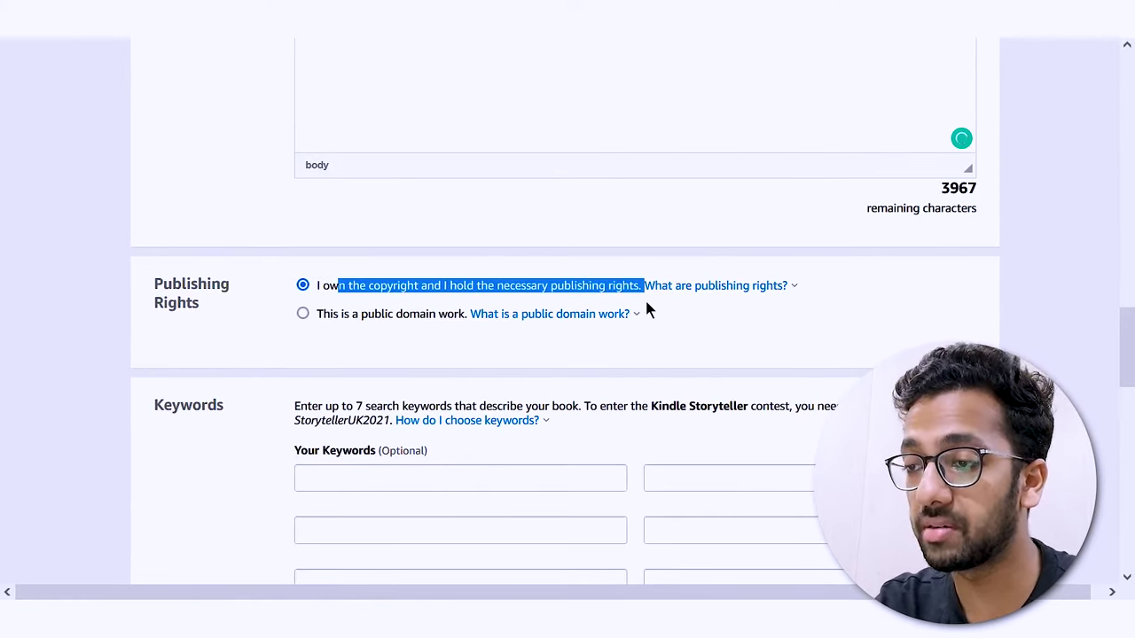
pyautogui.click(646, 302)
pyautogui.click(545, 314)
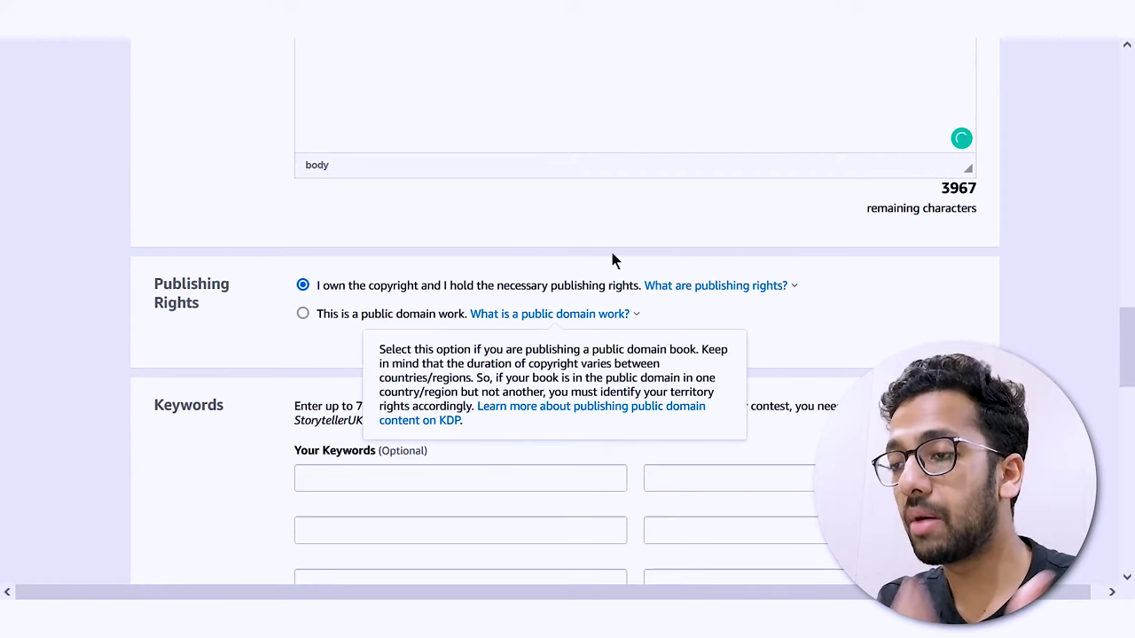
pyautogui.click(611, 260)
pyautogui.moveTo(327, 329); pyautogui.dragTo(503, 330)
pyautogui.click(502, 329)
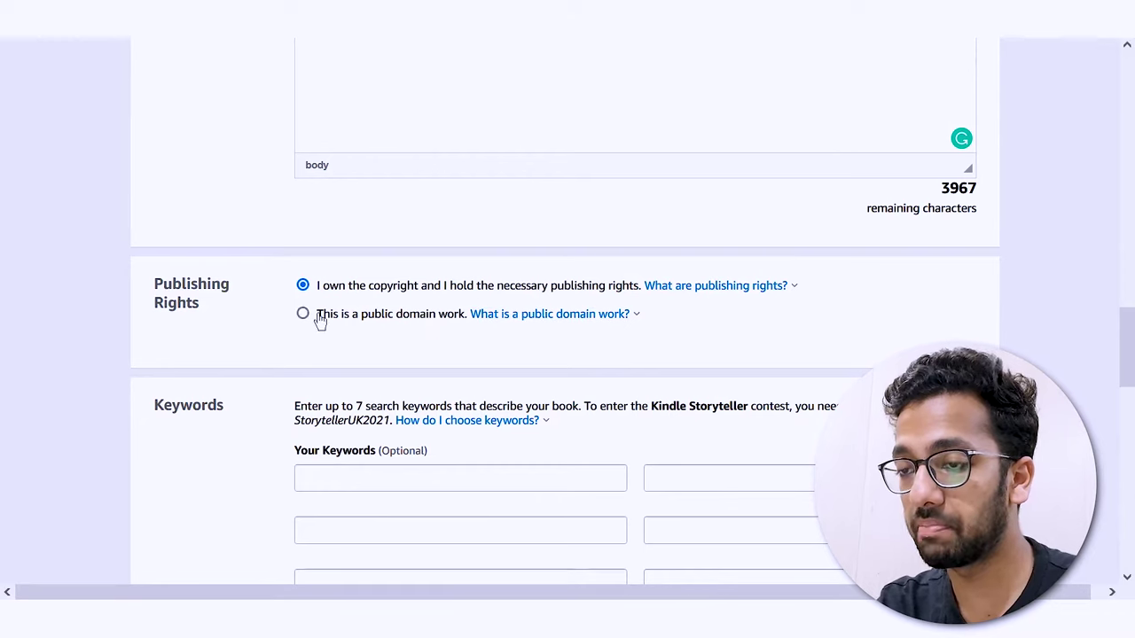
pyautogui.click(256, 362)
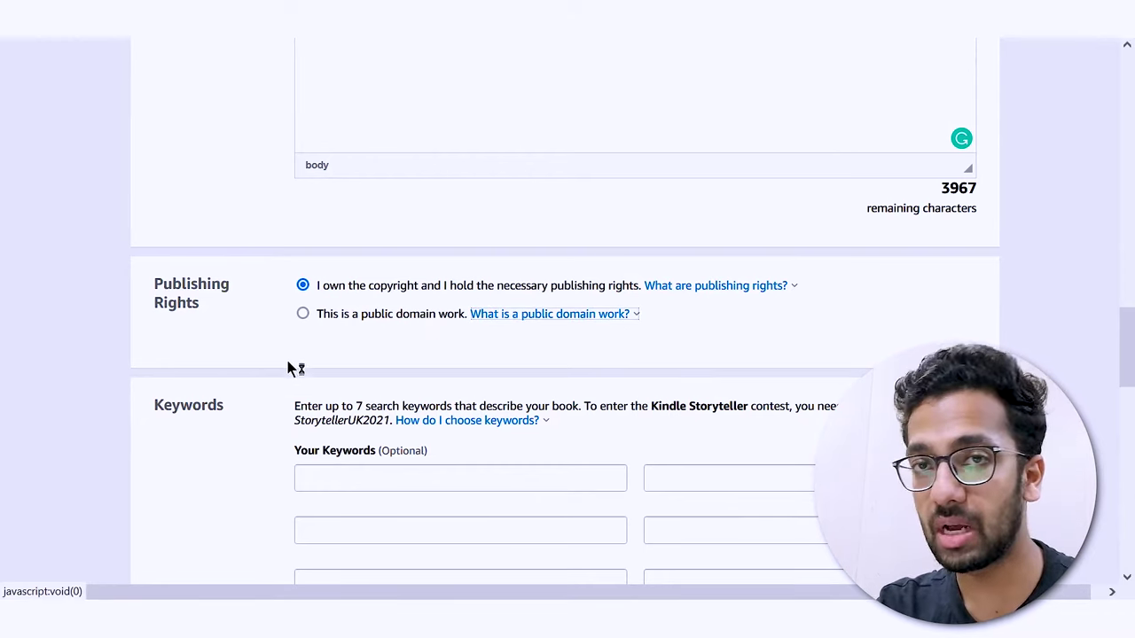
pyautogui.moveTo(333, 327); pyautogui.dragTo(458, 330)
pyautogui.click(461, 328)
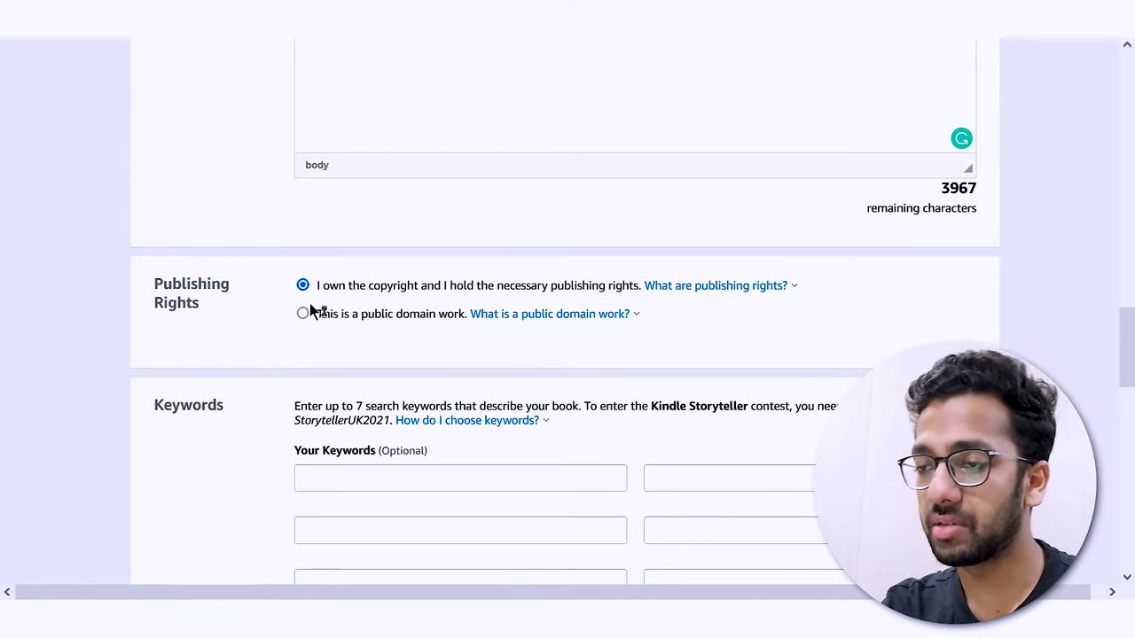
# - Review KDP's advice on choosing search keywords
pyautogui.scroll(-1, 310, 318)
pyautogui.scroll(-2, 316, 315)
pyautogui.scroll(2, 311, 343)
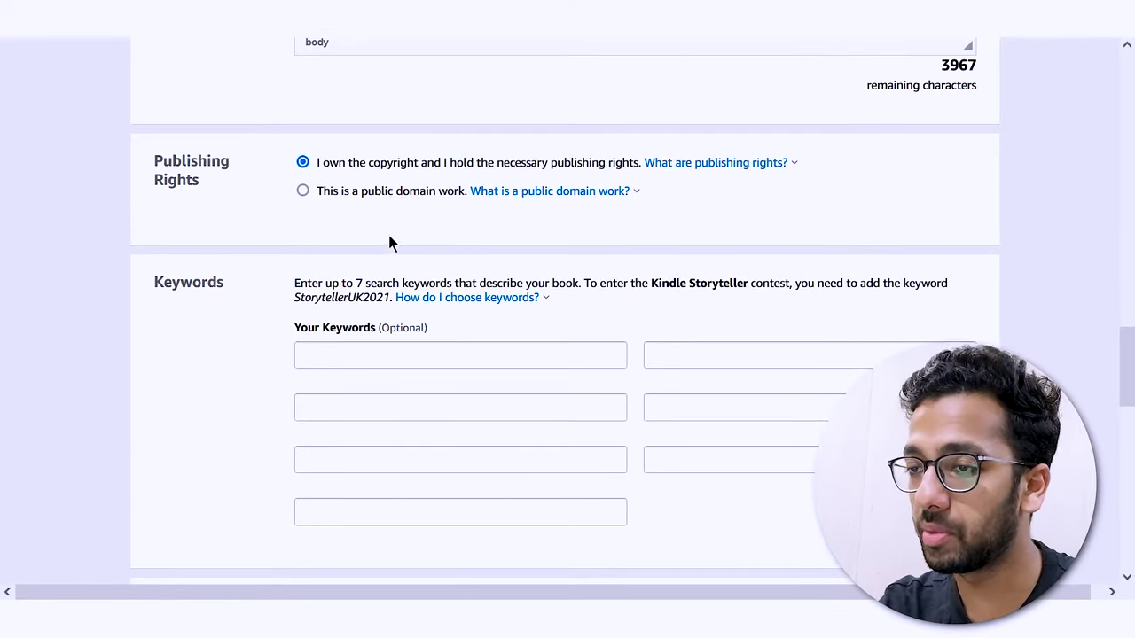
pyautogui.click(426, 298)
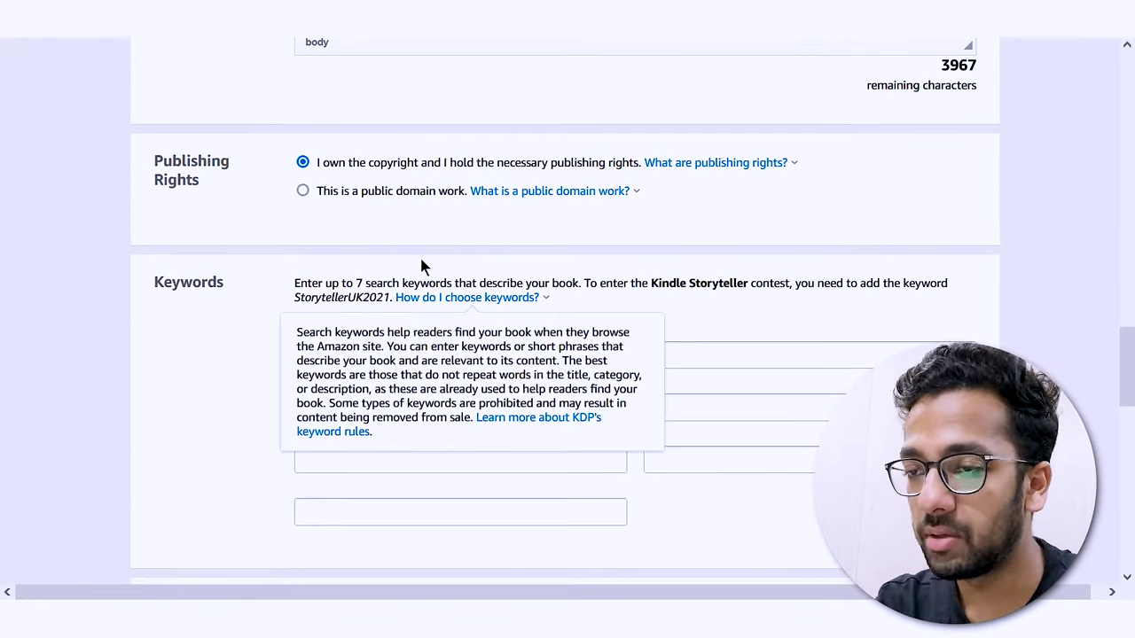
pyautogui.click(816, 321)
# - Enter the author's name as the first keyword, leaving the other keyword slots empty
pyautogui.click(387, 358)
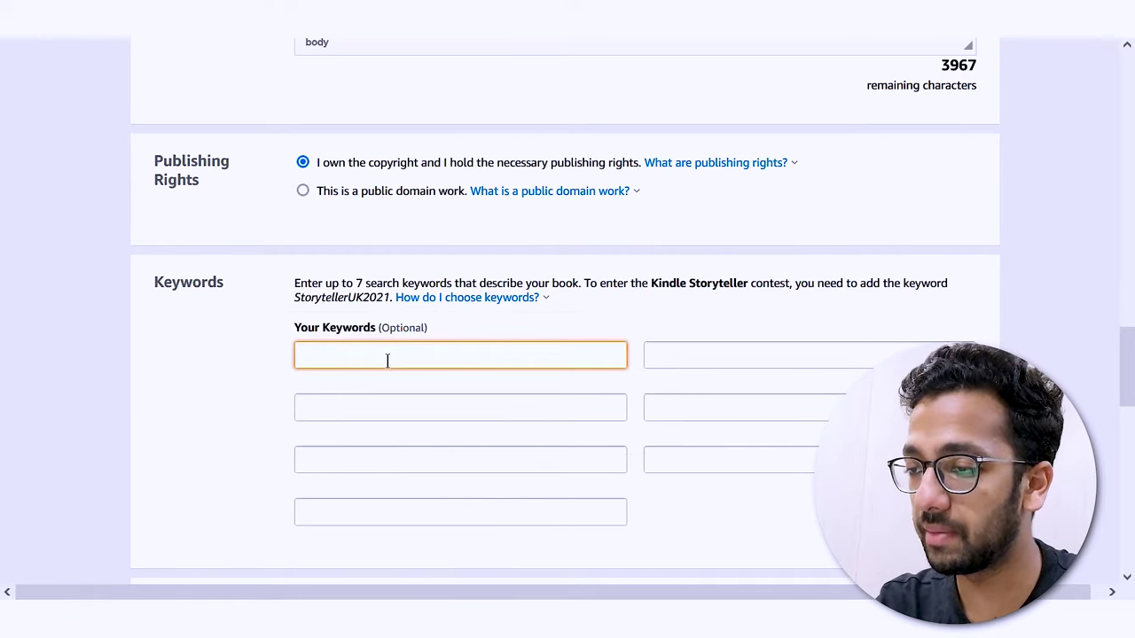
pyautogui.scroll(-3, 420, 387)
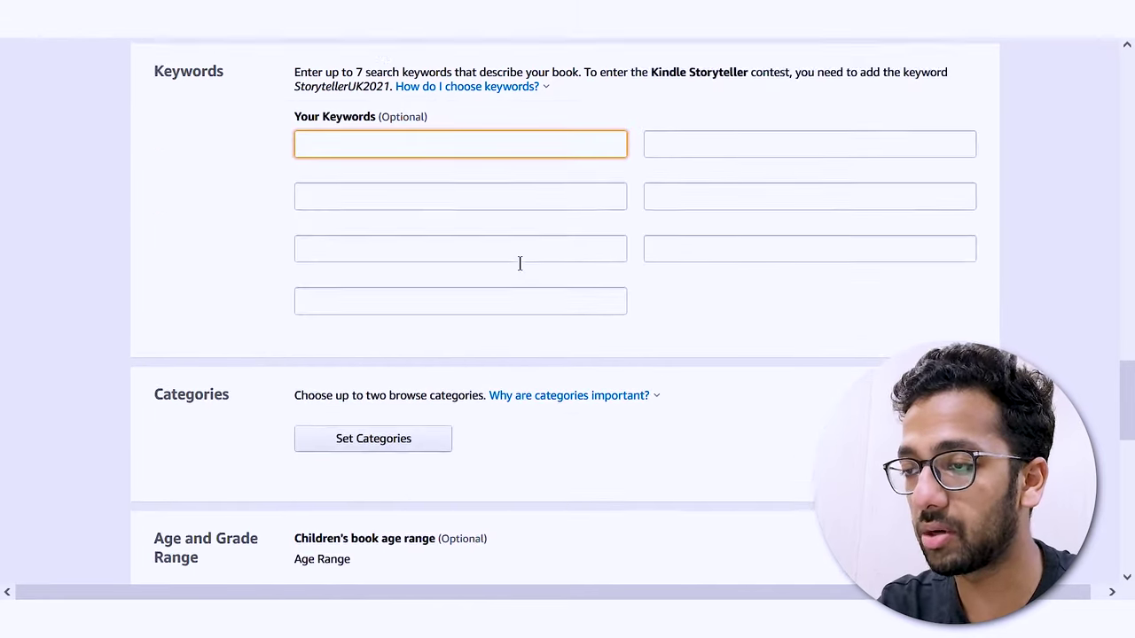
pyautogui.scroll(3, 519, 263)
pyautogui.write('Pr')
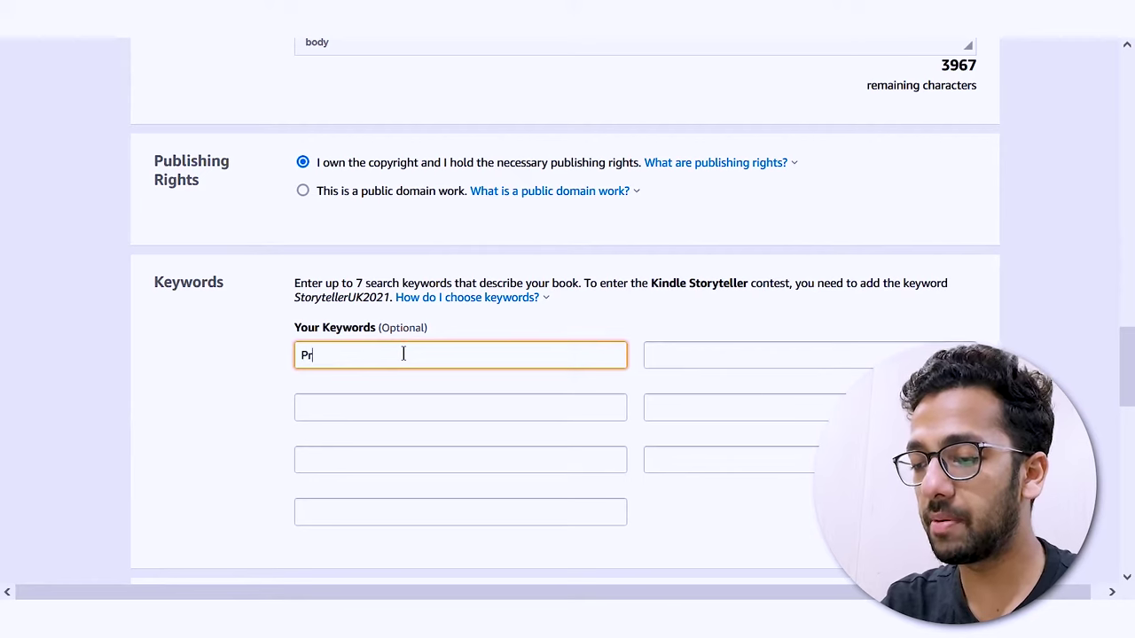
pyautogui.write('iyanshu Chauhan')
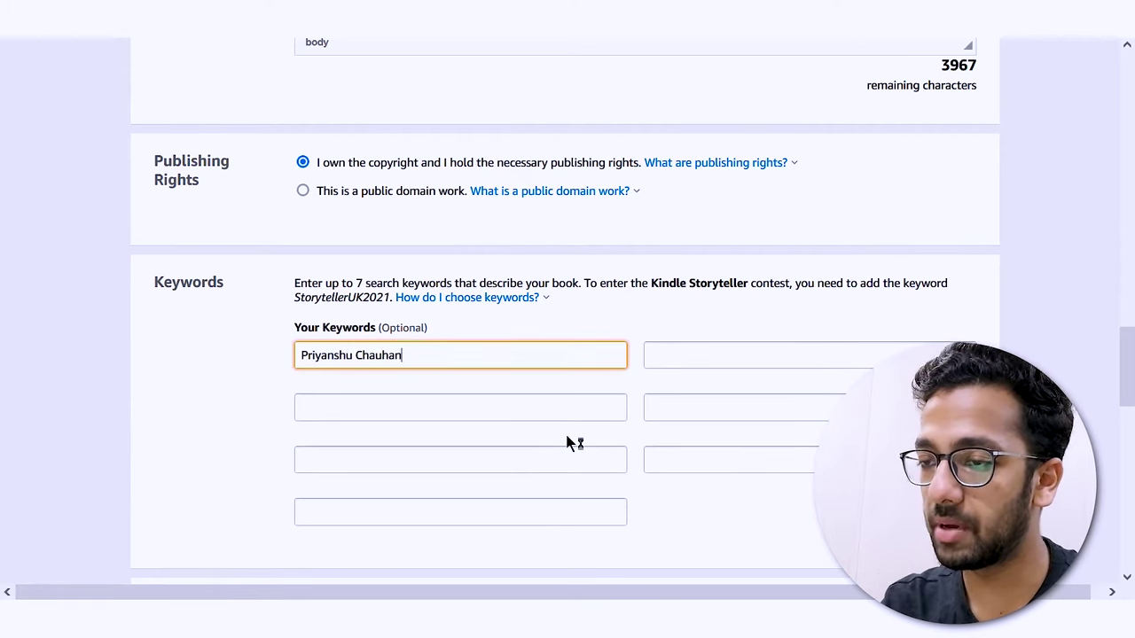
pyautogui.click(753, 359)
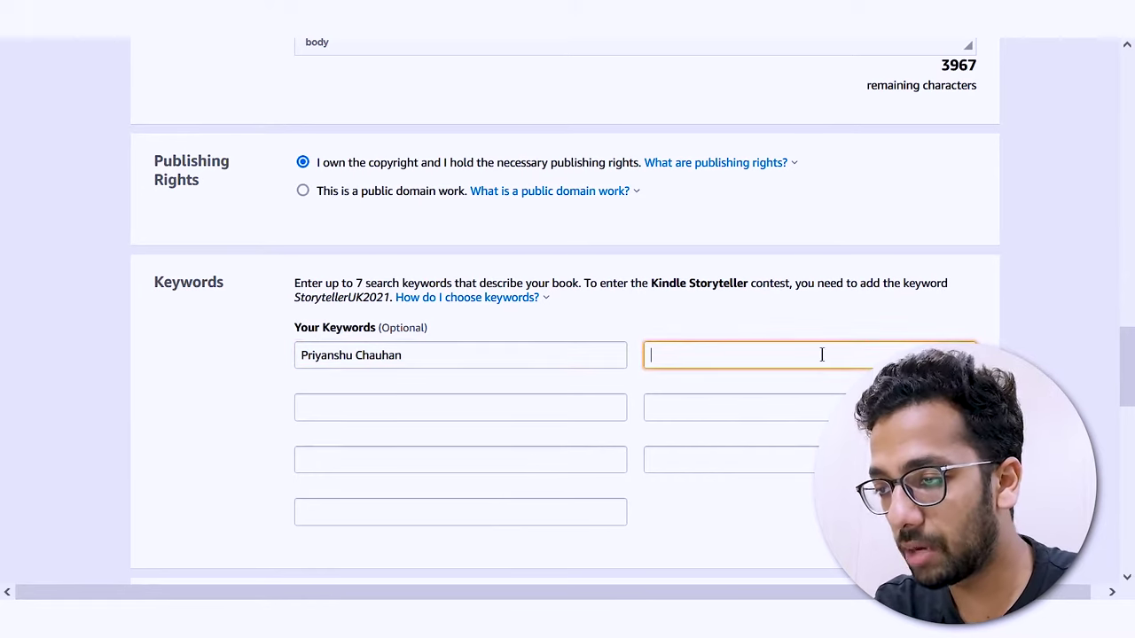
pyautogui.click(332, 405)
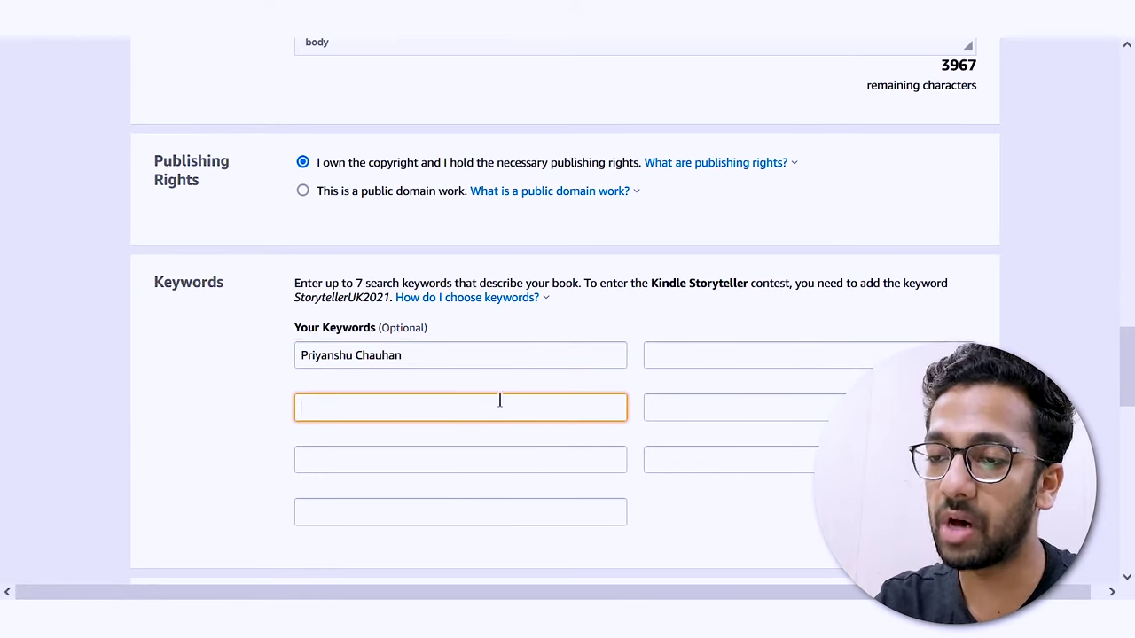
pyautogui.click(704, 405)
pyautogui.scroll(-3, 547, 340)
pyautogui.scroll(2, 448, 285)
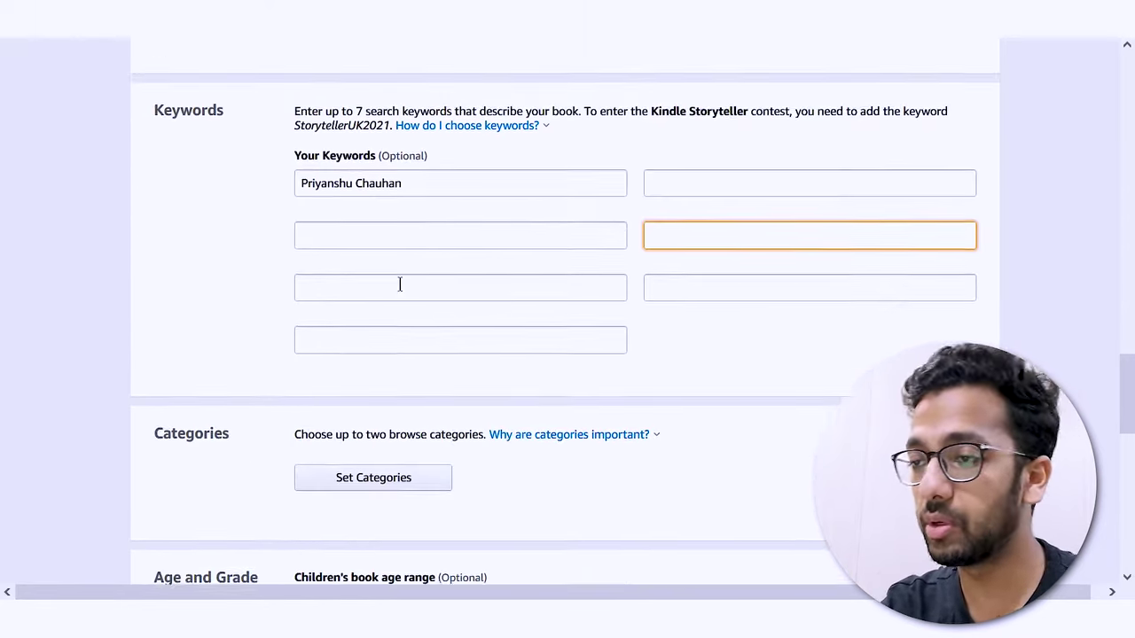
pyautogui.scroll(-3, 420, 306)
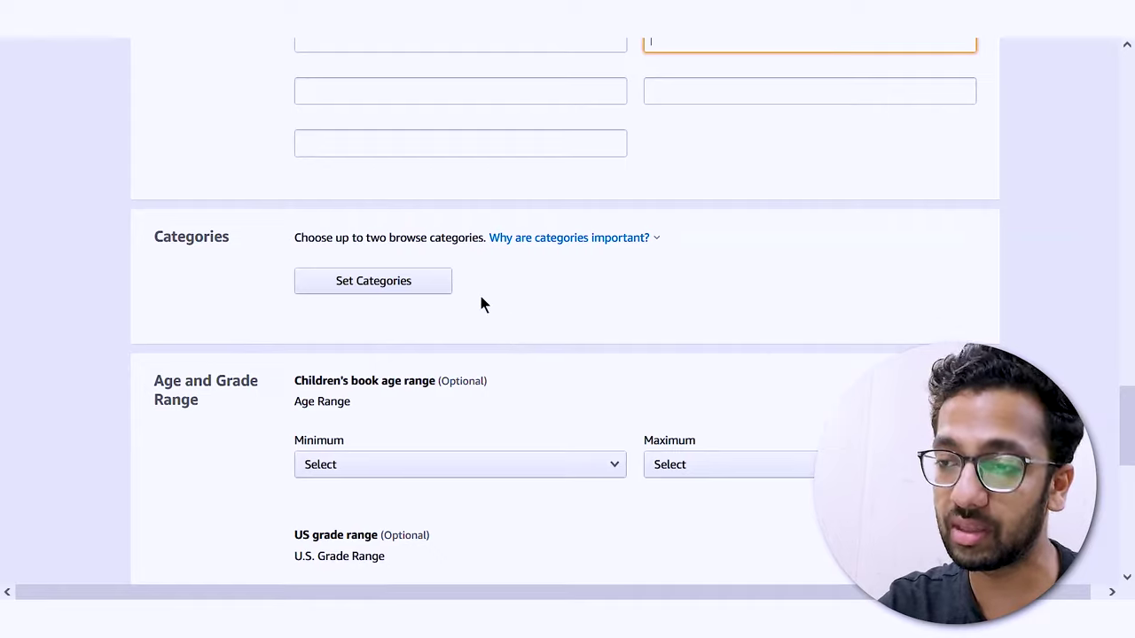
pyautogui.scroll(-2, 483, 304)
# - Choose Nonfiction > Family & Relationships > Love & Romance as the first category and save
pyautogui.click(401, 163)
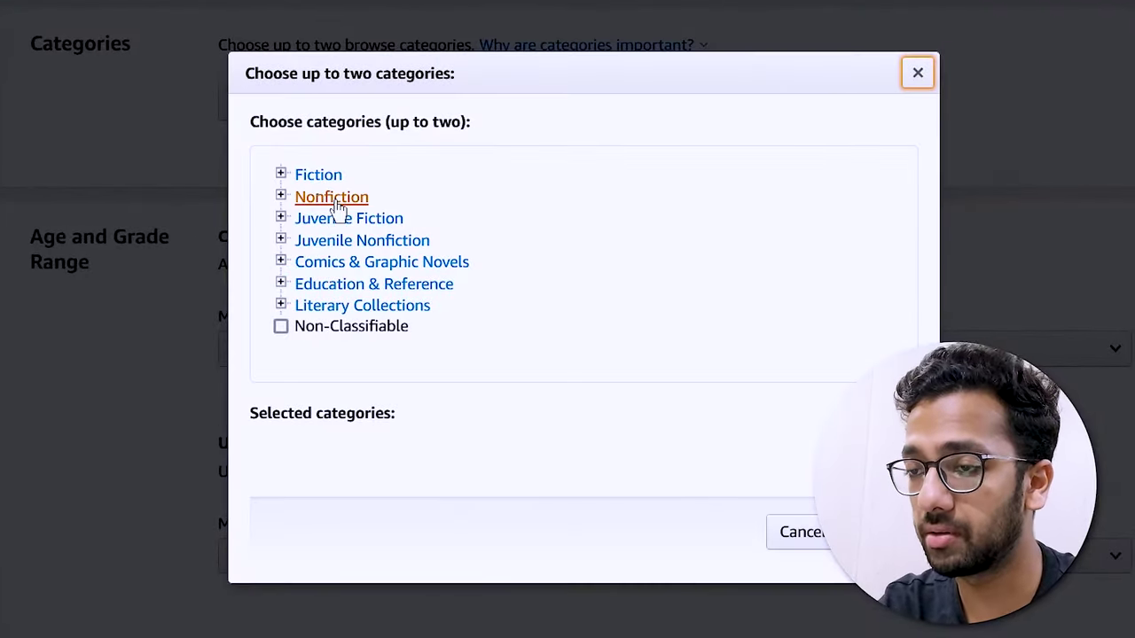
pyautogui.click(336, 198)
pyautogui.scroll(-3, 328, 258)
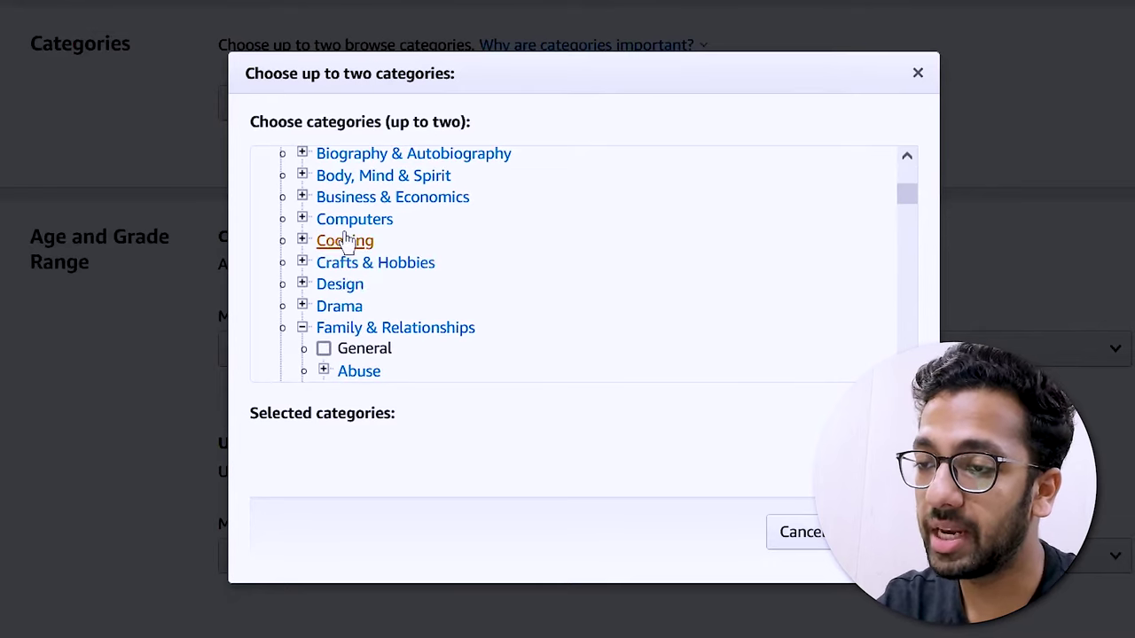
pyautogui.scroll(3, 373, 222)
pyautogui.scroll(-6, 390, 328)
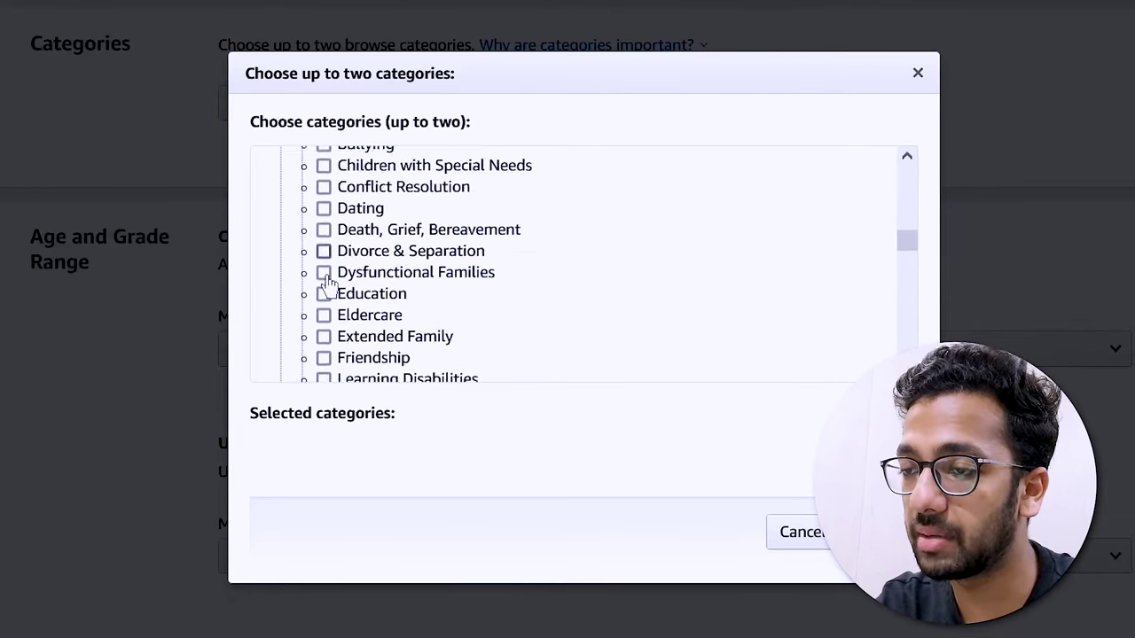
pyautogui.scroll(-3, 328, 282)
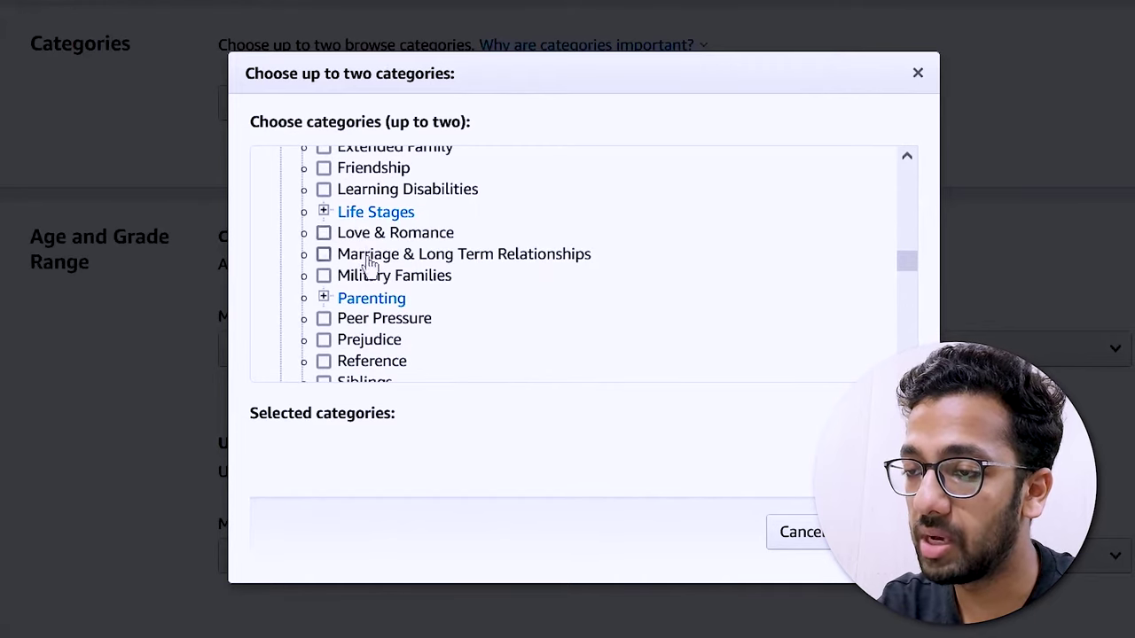
pyautogui.click(355, 234)
pyautogui.click(847, 559)
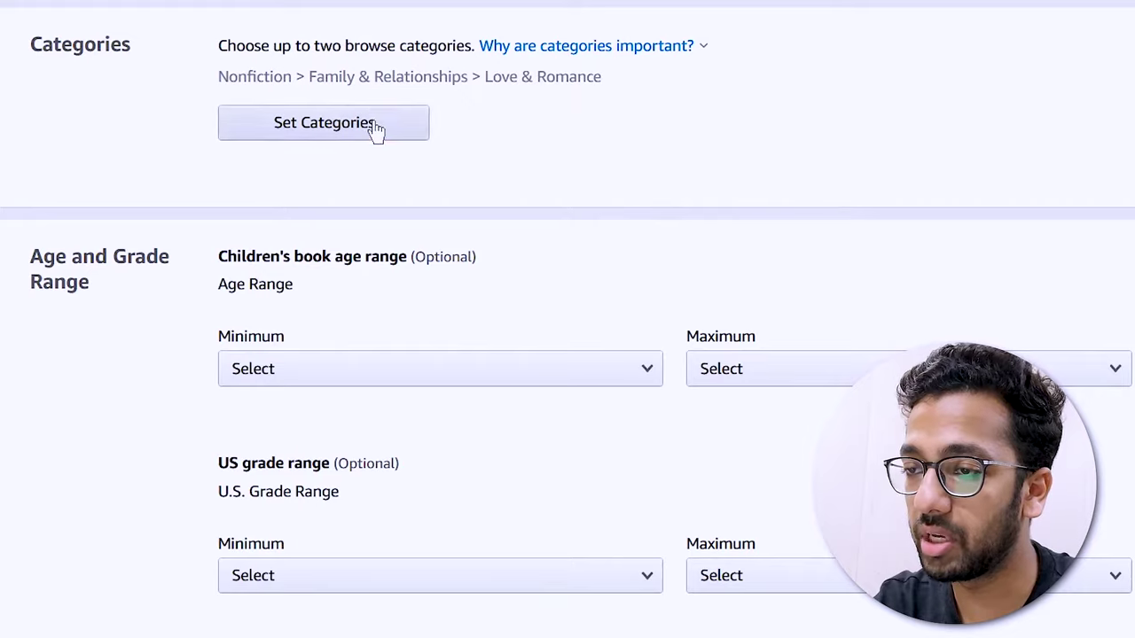
# - Add Nonfiction > Humor > Form > Jokes & Riddles as the second category
pyautogui.click(377, 122)
pyautogui.scroll(-5, 368, 284)
pyautogui.click(361, 222)
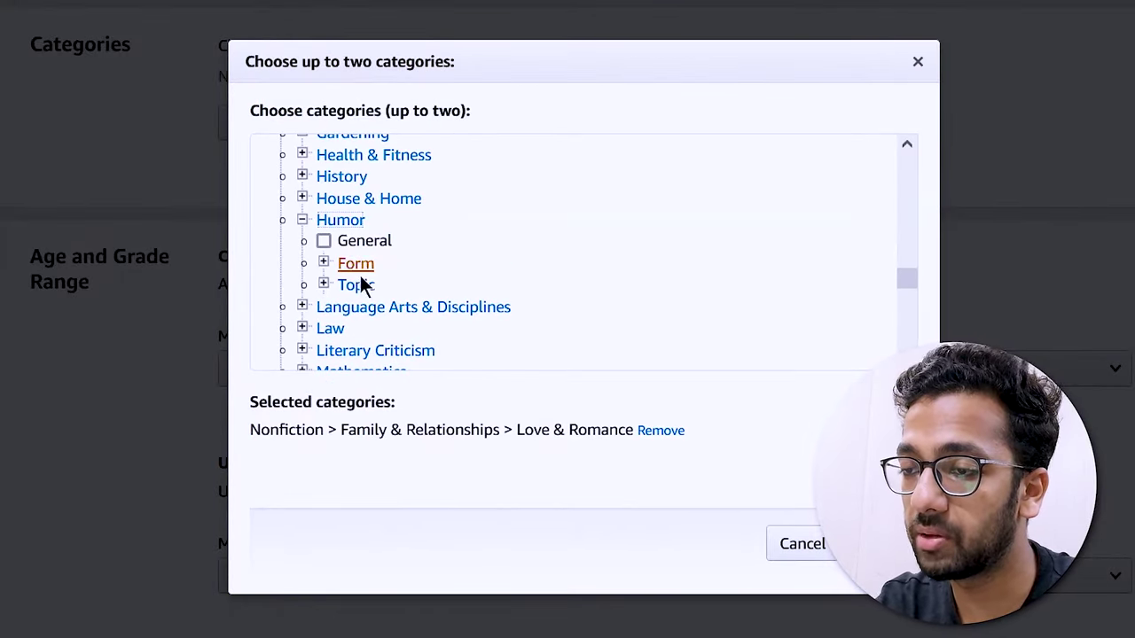
pyautogui.click(356, 263)
pyautogui.click(444, 347)
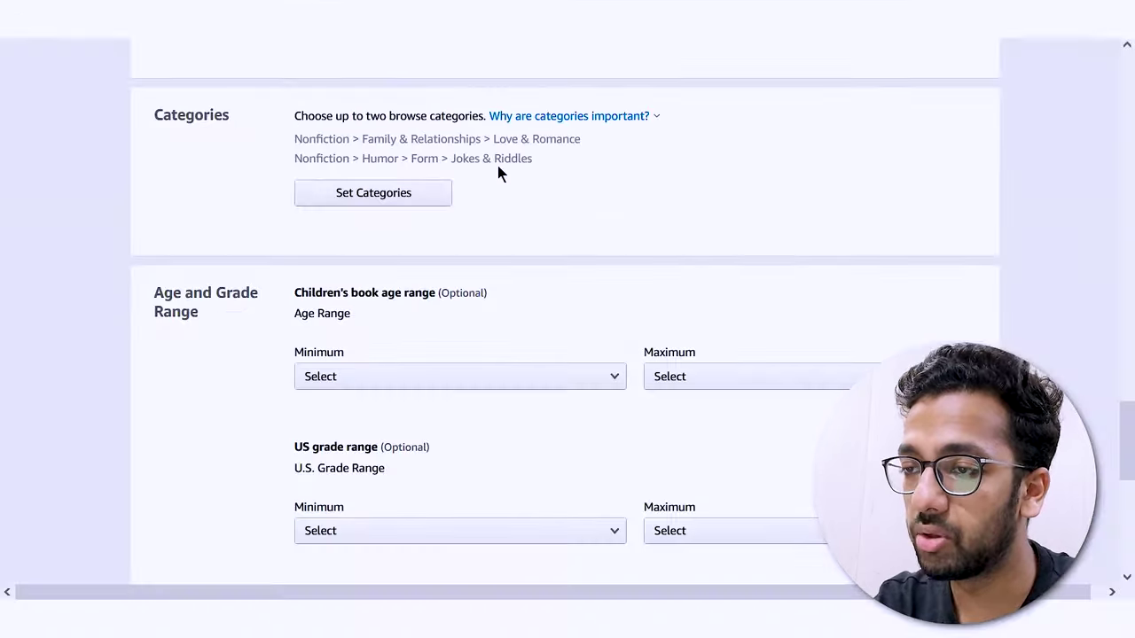
pyautogui.moveTo(493, 139); pyautogui.dragTo(565, 173)
pyautogui.click(565, 173)
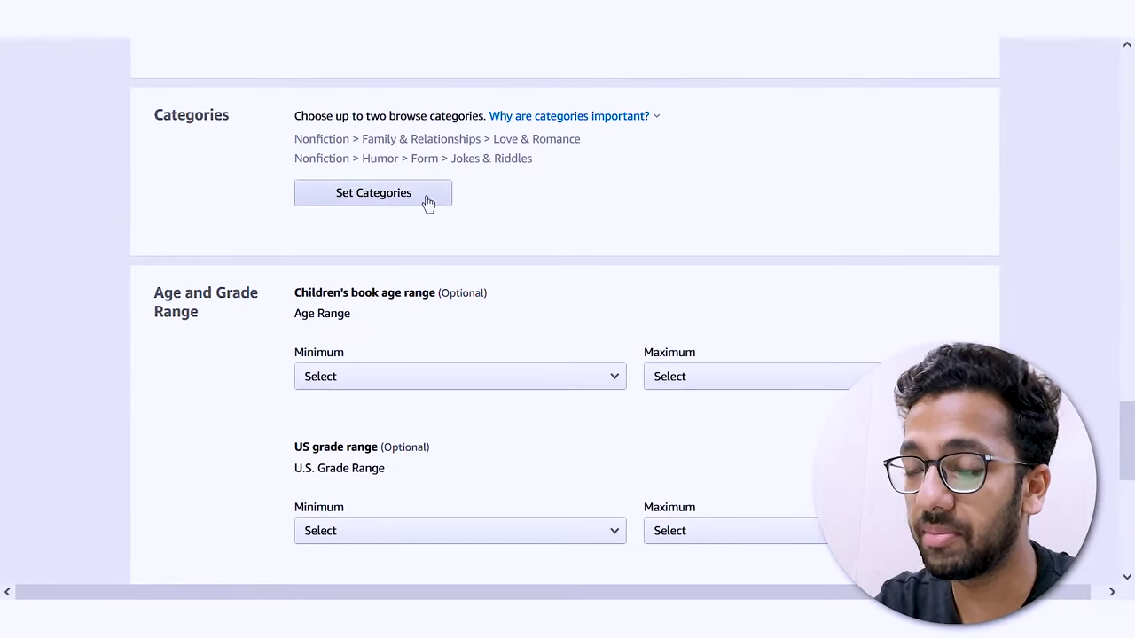
# - Set the children's age range to a minimum of 6 and a maximum of 18+
pyautogui.scroll(-2, 139, 188)
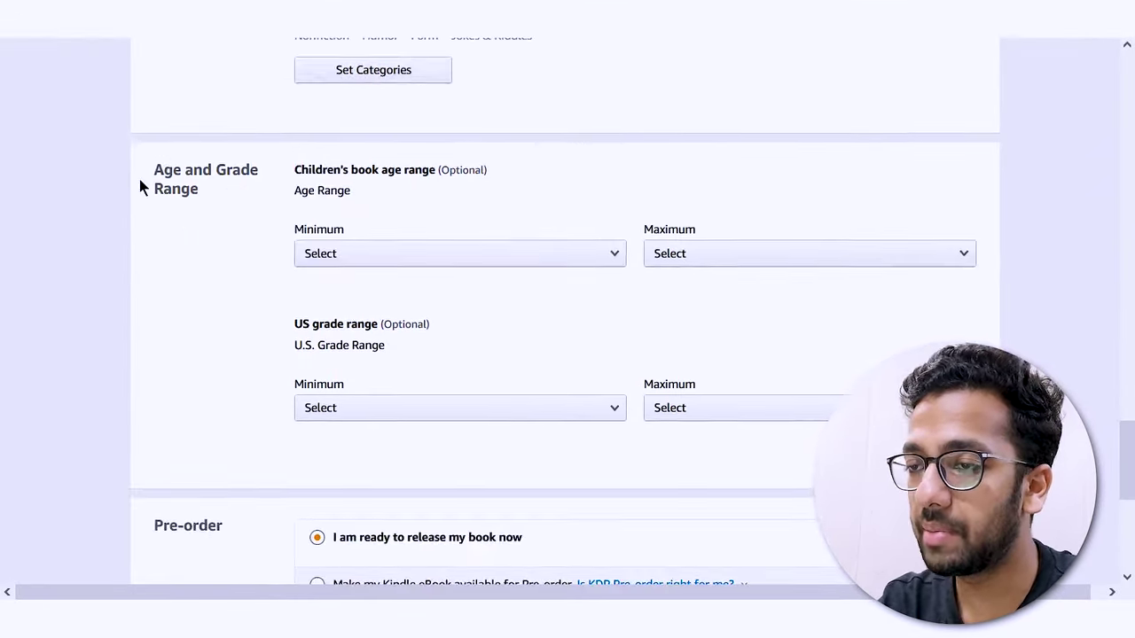
pyautogui.moveTo(438, 167); pyautogui.dragTo(490, 169)
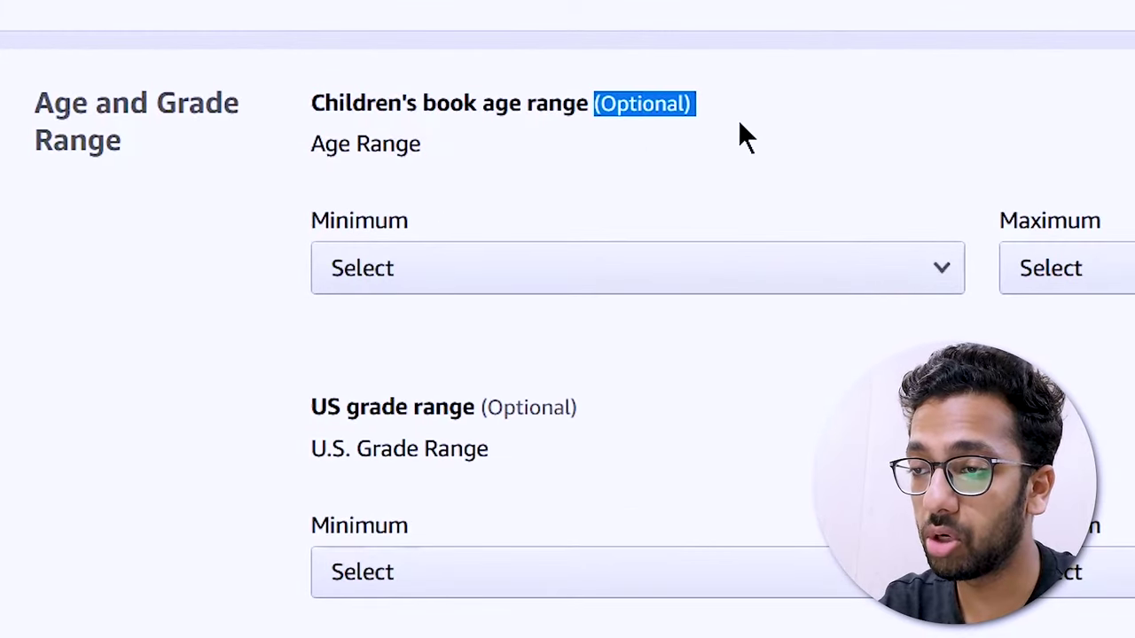
pyautogui.click(740, 124)
pyautogui.click(603, 274)
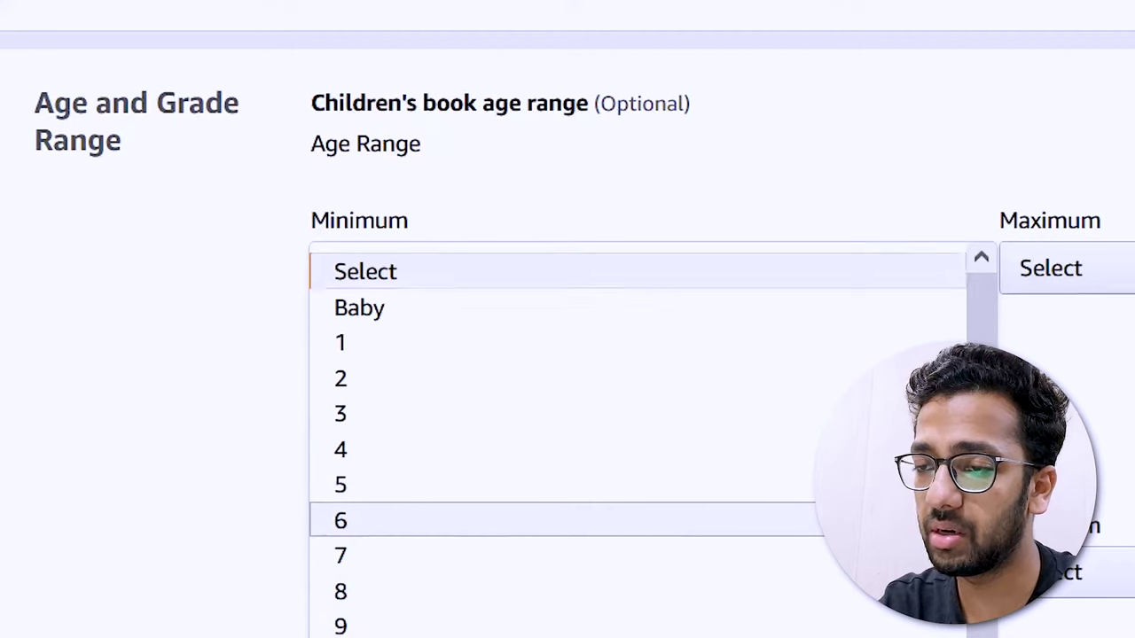
pyautogui.click(666, 538)
pyautogui.click(1064, 268)
pyautogui.click(1055, 634)
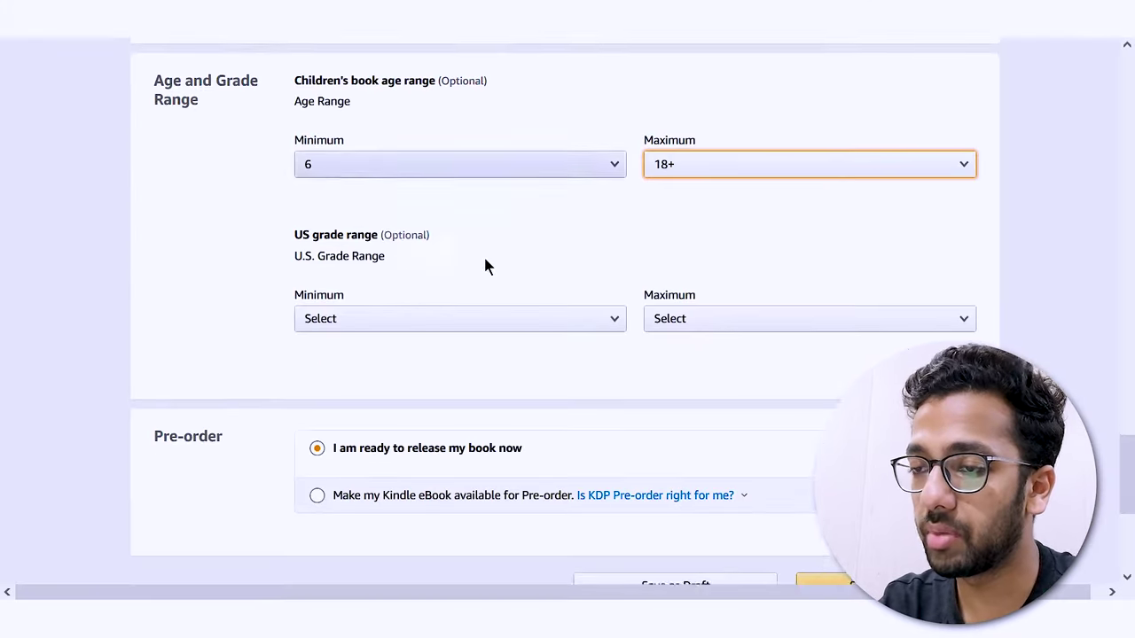
# - Look through the US grade range options but leave both on Select
pyautogui.scroll(-1, 485, 264)
pyautogui.moveTo(291, 211); pyautogui.dragTo(499, 216)
pyautogui.click(322, 217)
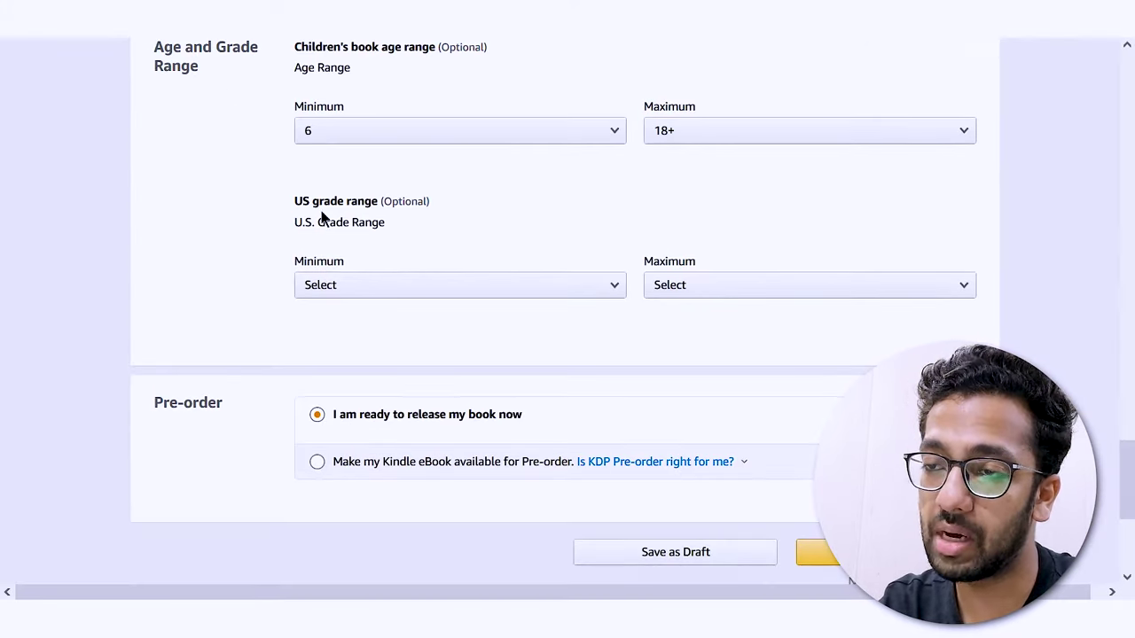
pyautogui.click(375, 291)
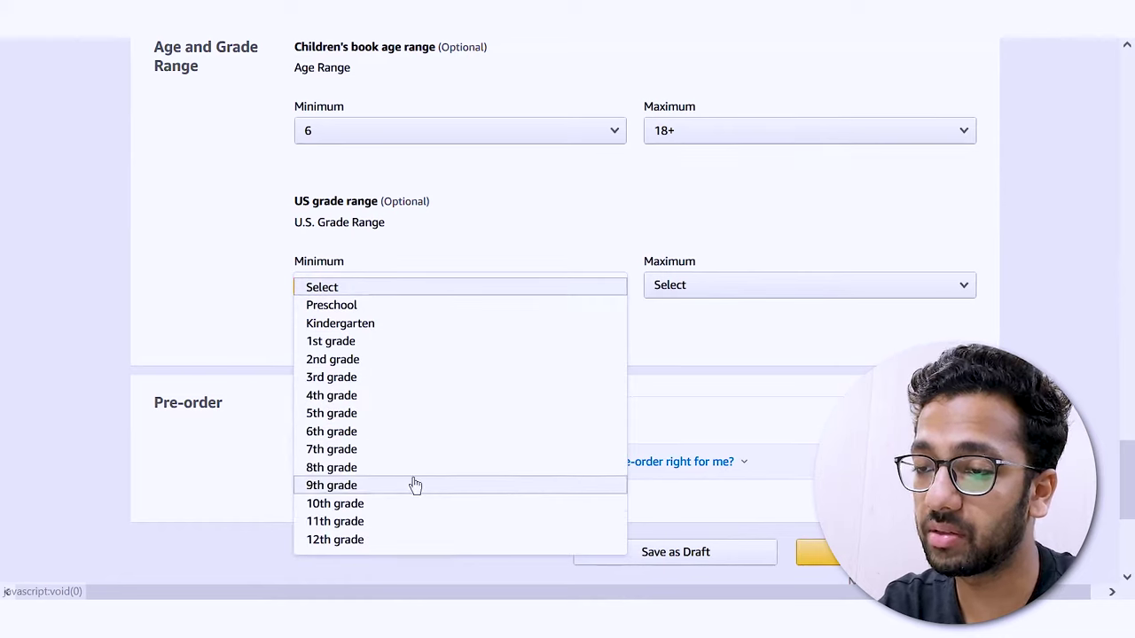
pyautogui.click(760, 281)
pyautogui.click(600, 291)
pyautogui.click(373, 200)
pyautogui.moveTo(373, 200); pyautogui.dragTo(473, 196)
pyautogui.click(472, 196)
pyautogui.scroll(-2, 292, 389)
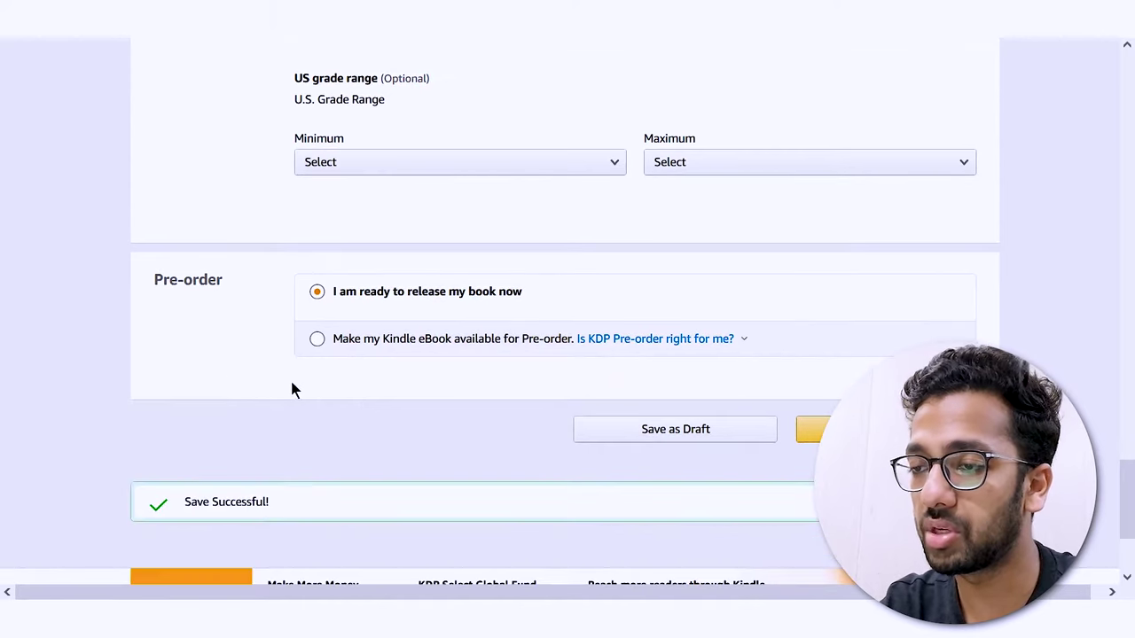
pyautogui.moveTo(142, 272)
pyautogui.mouseDown()
pyautogui.moveTo(253, 280)
pyautogui.moveTo(147, 285)
pyautogui.mouseUp()
pyautogui.click(279, 281)
pyautogui.click(228, 286)
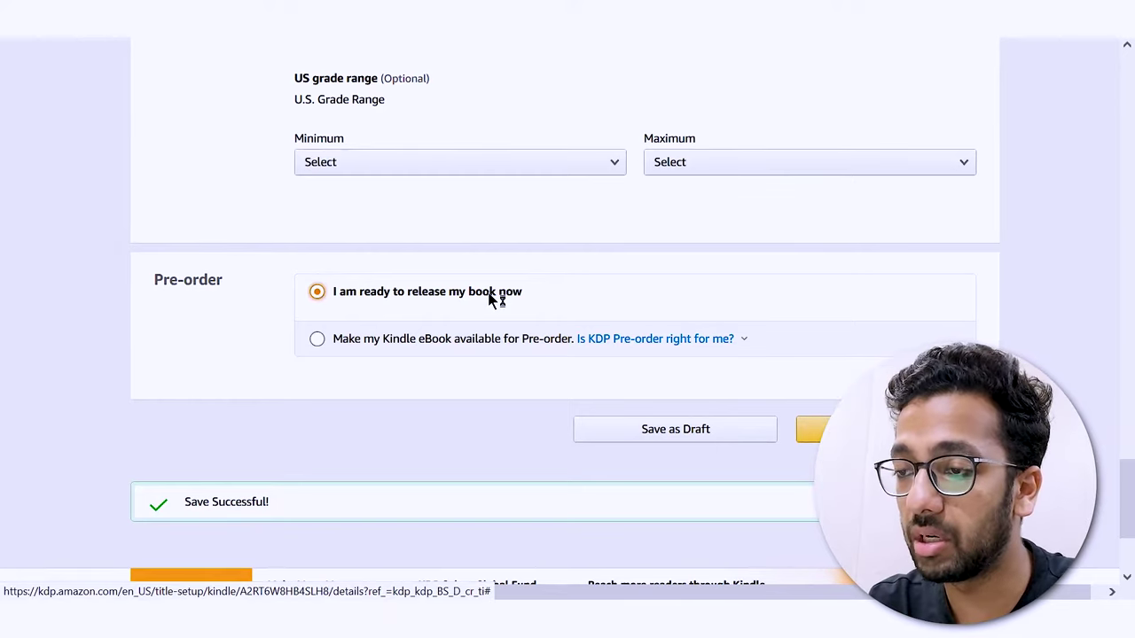
# - Save the details and continue to the Kindle eBook Content page, reviewing its DRM notes
pyautogui.click(833, 429)
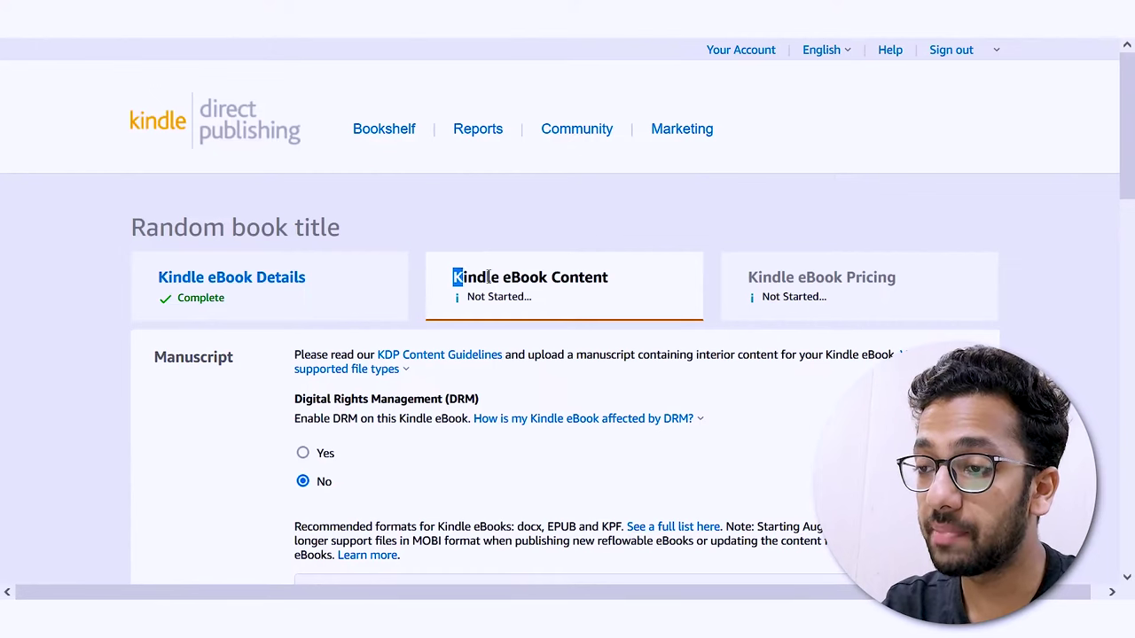
pyautogui.moveTo(486, 277); pyautogui.dragTo(624, 277)
pyautogui.click(623, 277)
pyautogui.scroll(-3, 623, 277)
pyautogui.scroll(1, 293, 284)
pyautogui.moveTo(293, 283); pyautogui.dragTo(565, 485)
pyautogui.click(297, 293)
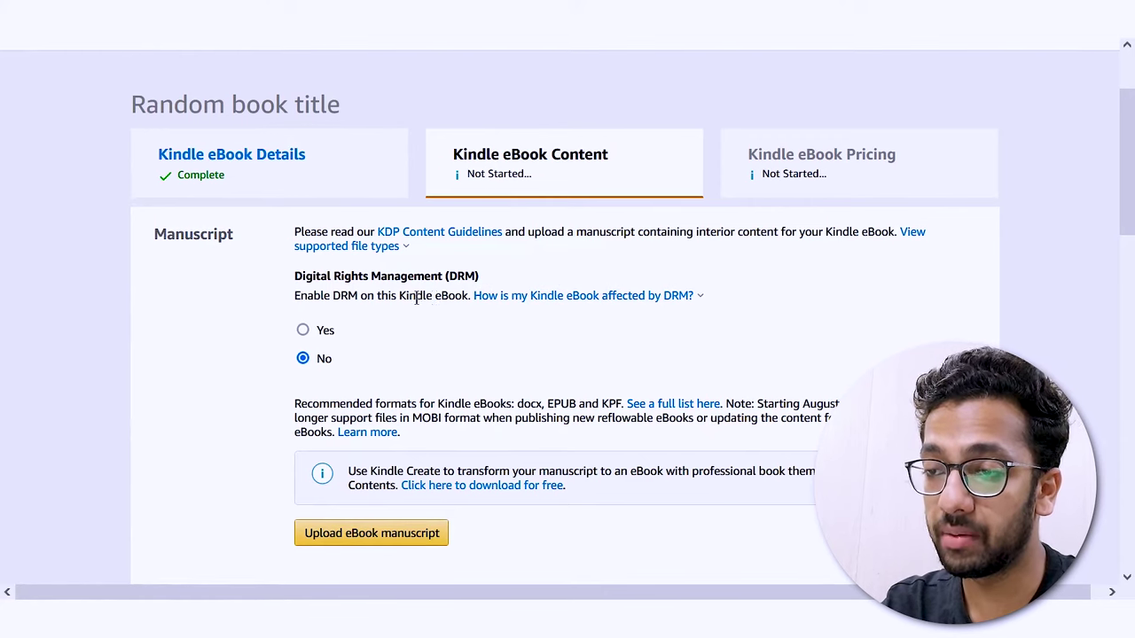